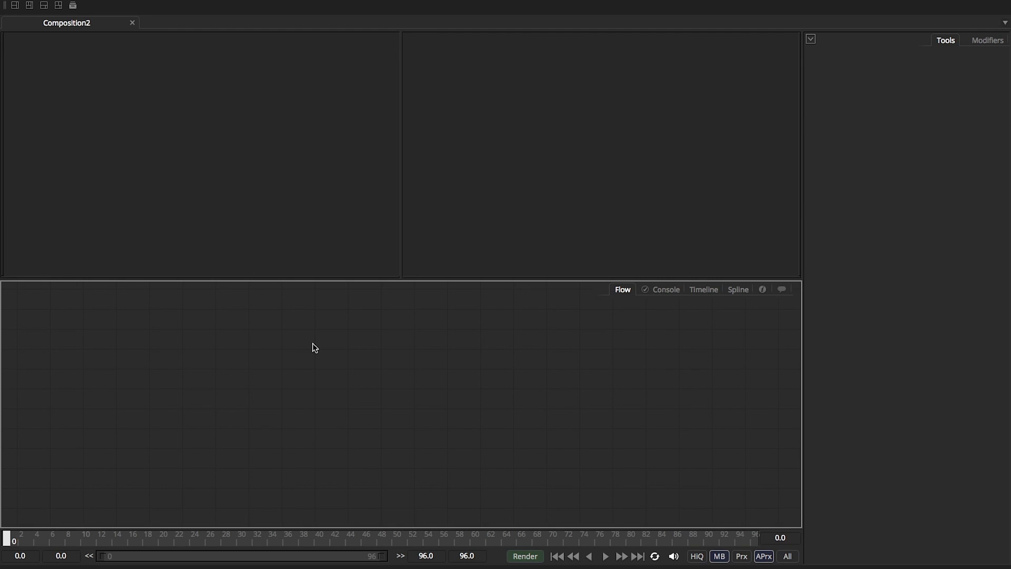
Step: Add a Background tool and an Ellipse mask to the flow
key("ctrl+space")
type("bg")
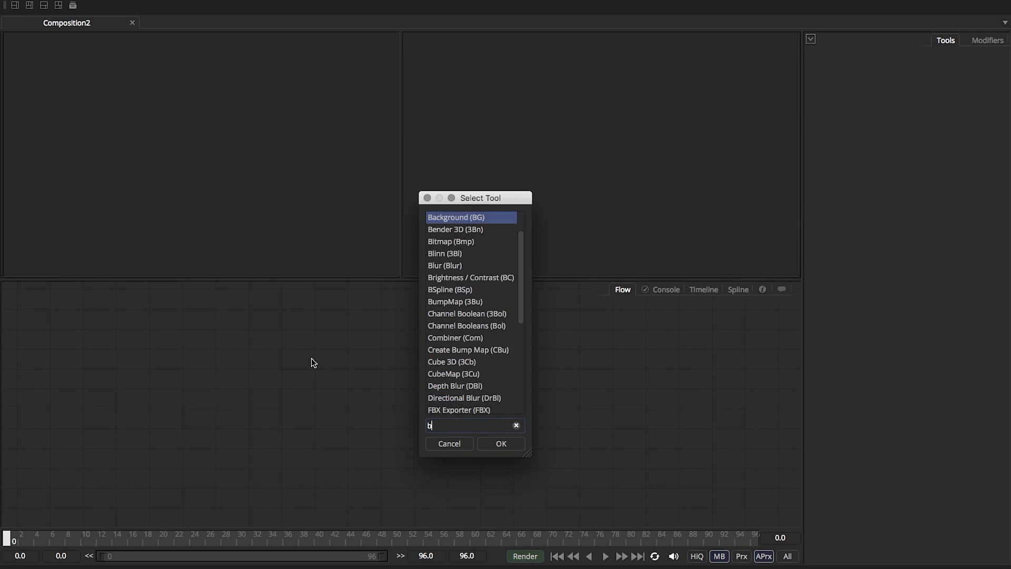
key("Return")
key("ctrl+space")
type("el")
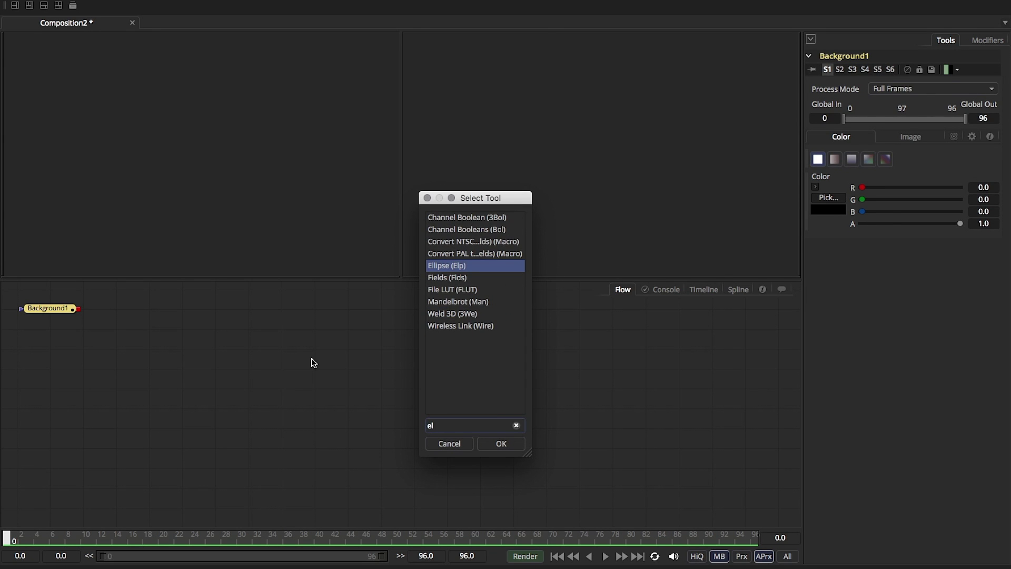
key("Return")
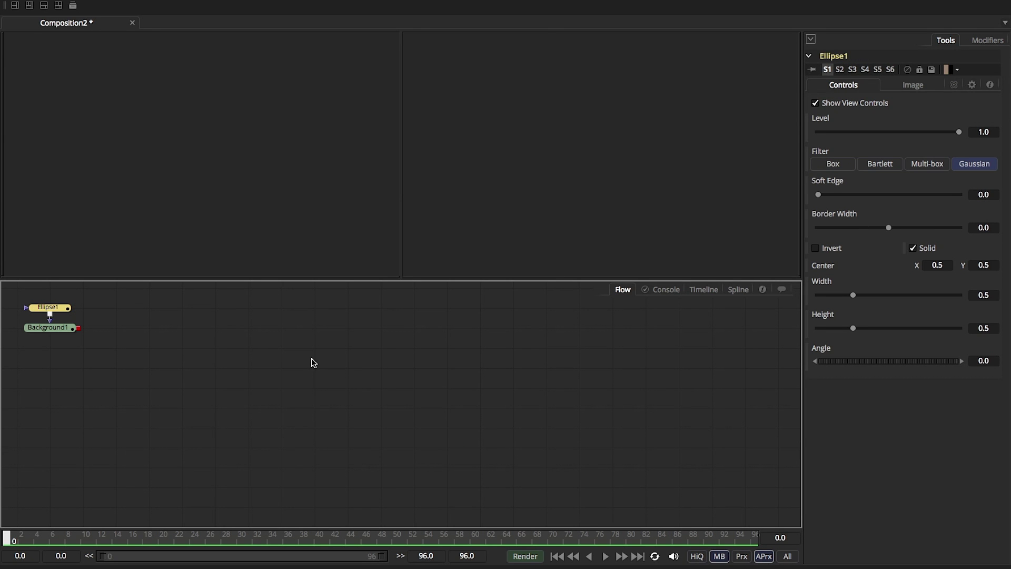
Step: Show Background1 in the left viewer and give it a bright salmon orange-red colour
left_click_drag(58, 330, 137, 184)
left_click(62, 257)
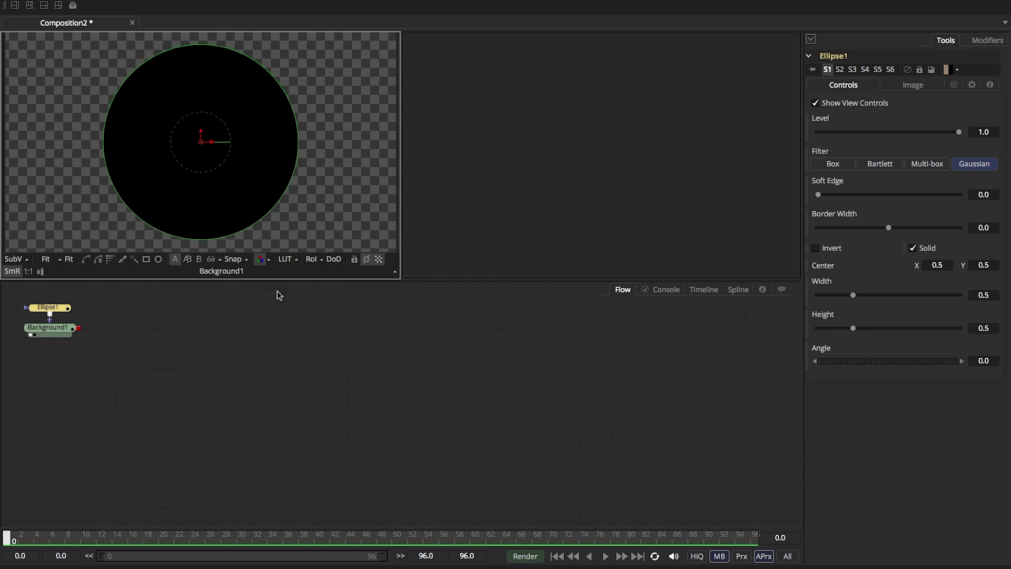
left_click(47, 327)
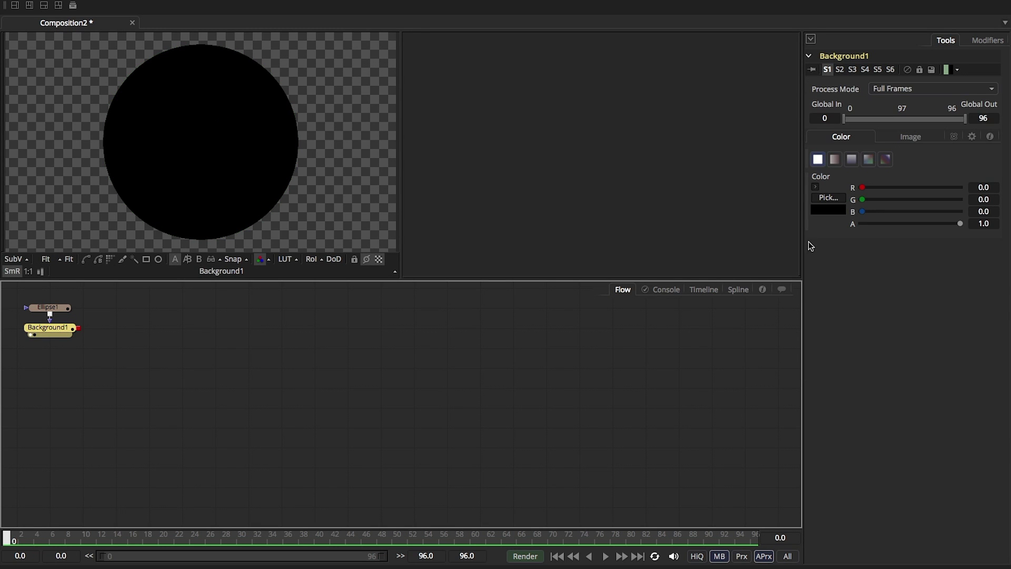
left_click(815, 189)
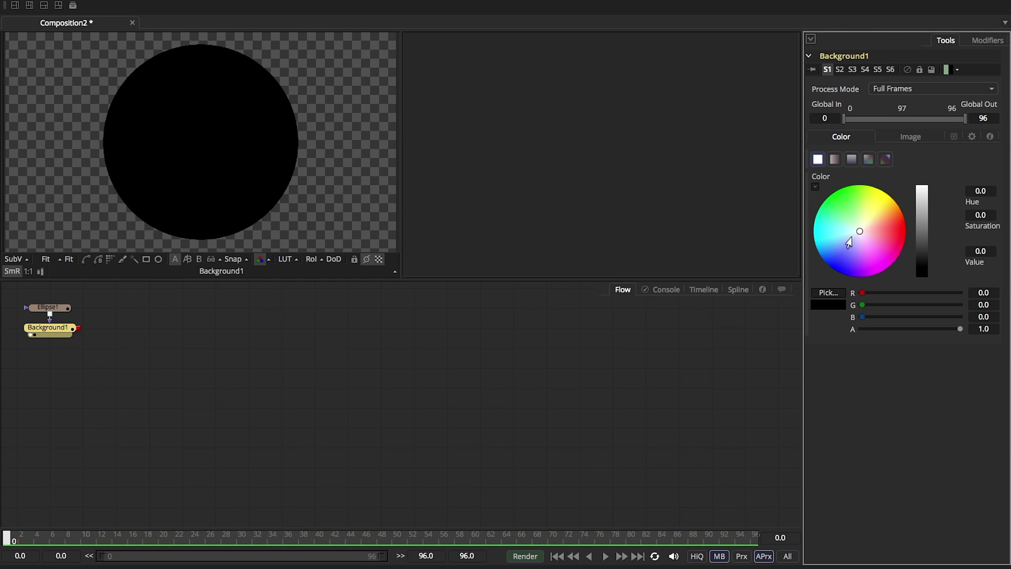
left_click(888, 224)
left_click_drag(922, 264, 921, 206)
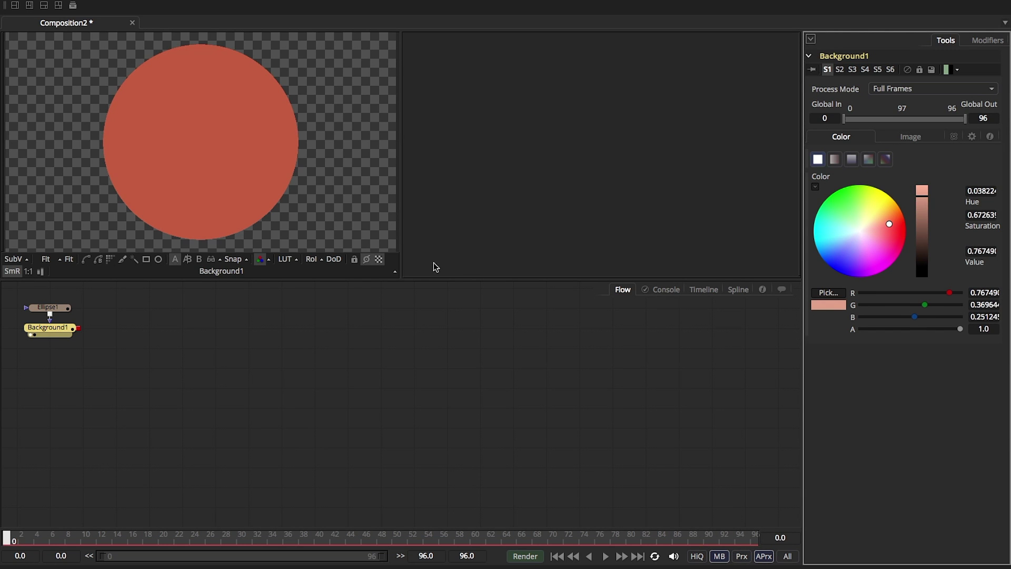
Step: Shrink Ellipse1 to a small dot and tidy the circle nodes in the flow
left_click(61, 307)
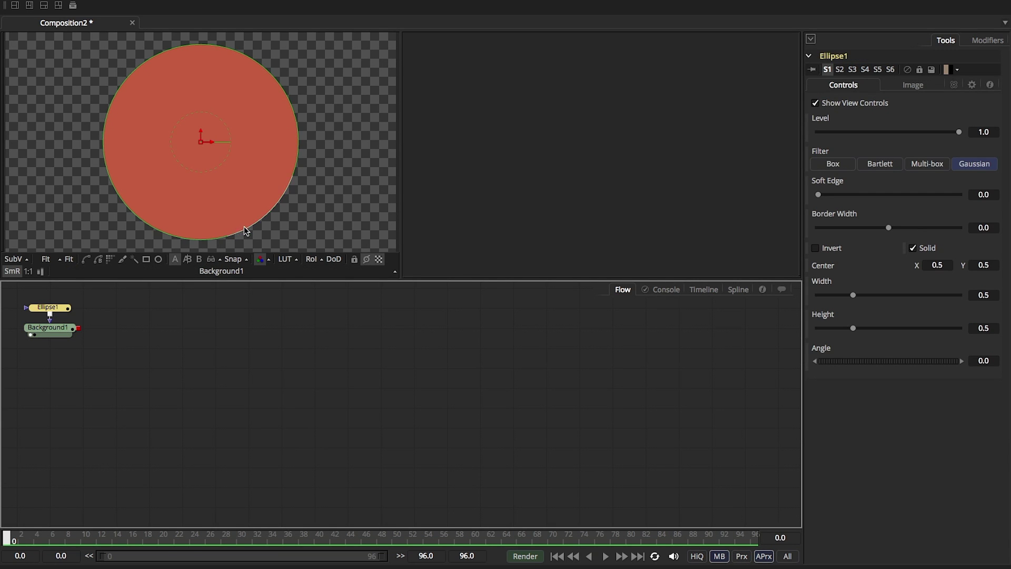
left_click_drag(232, 232, 212, 150)
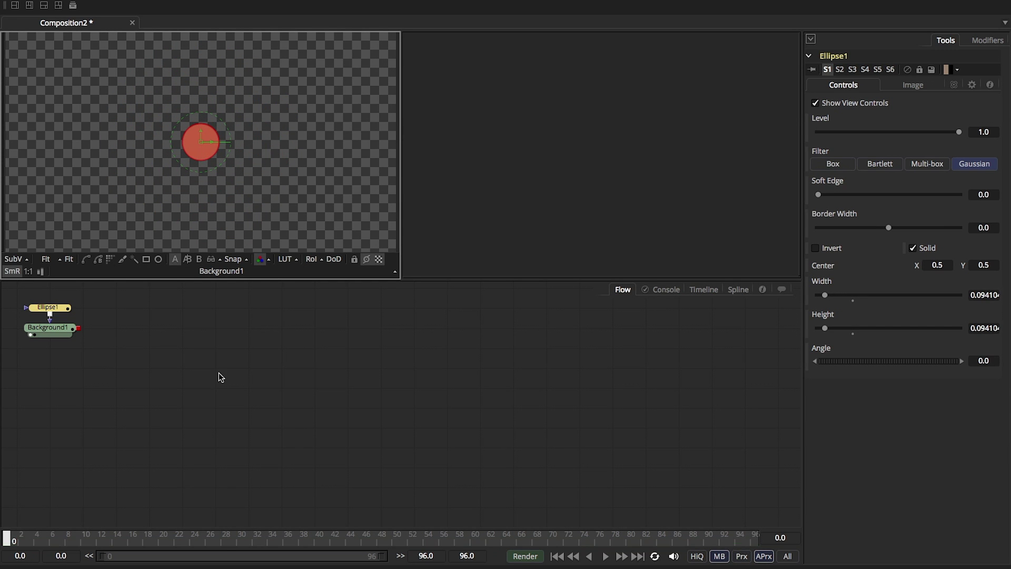
left_click_drag(73, 357, 158, 354)
left_click(264, 361)
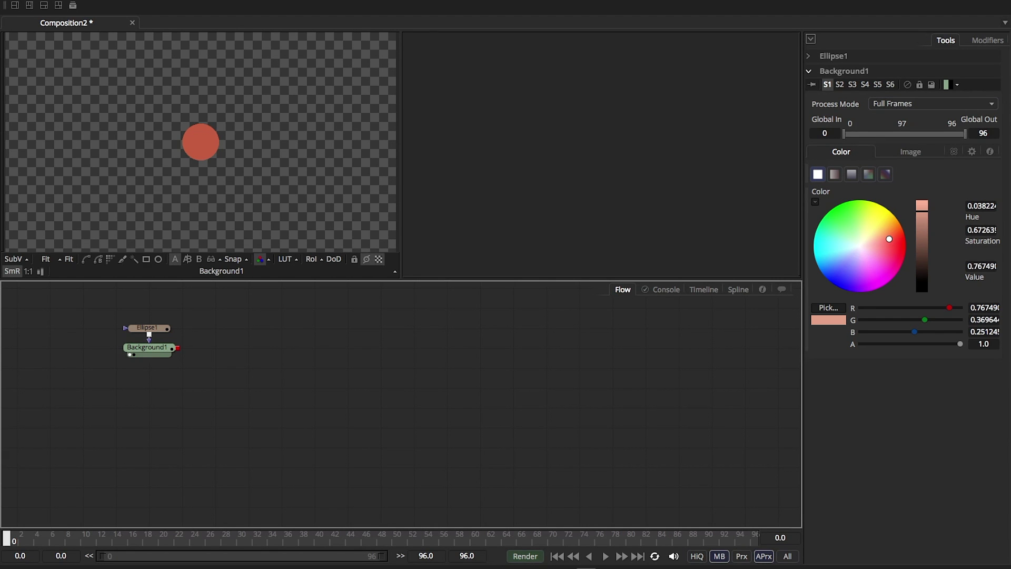
Step: Place a new Polygon mask node in the flow, unconnected to the circle nodes
left_click_drag(247, 348, 540, 169)
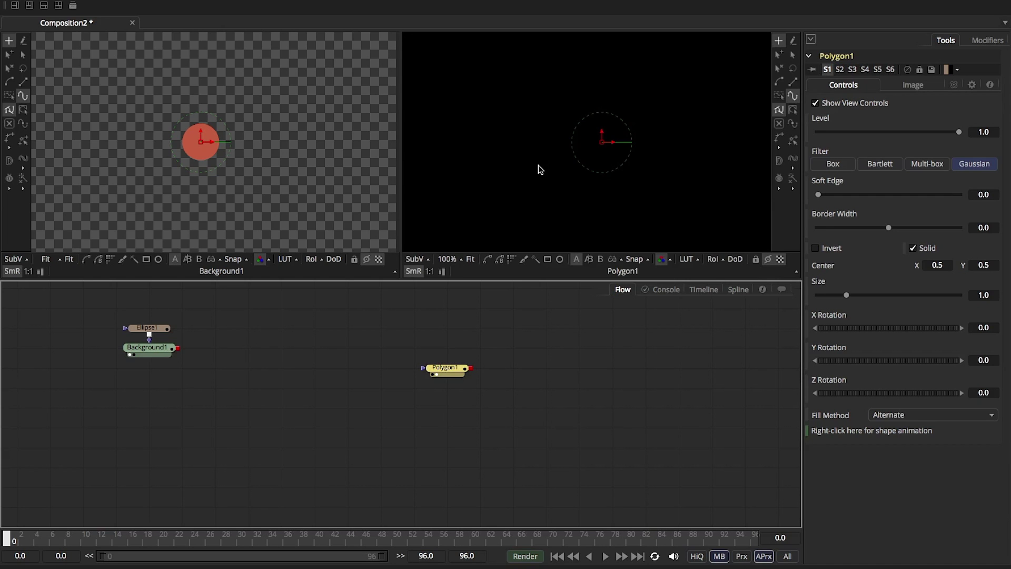
Step: Fit the right viewer and start the zigzag polyline from the top-left across the frame
left_click(470, 259)
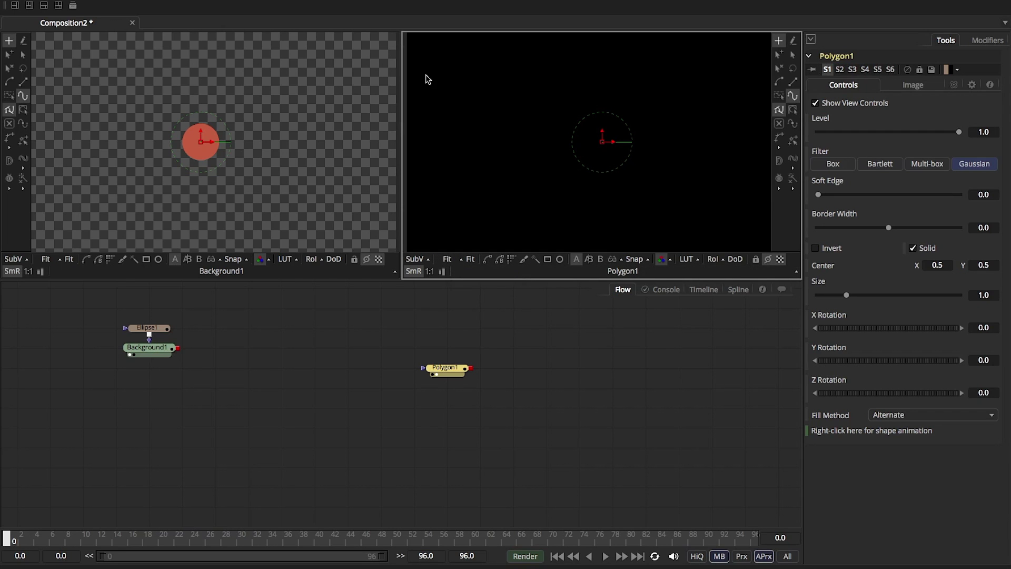
left_click_drag(424, 77, 463, 76)
left_click(483, 59)
left_click(434, 168)
left_click(564, 61)
left_click(507, 162)
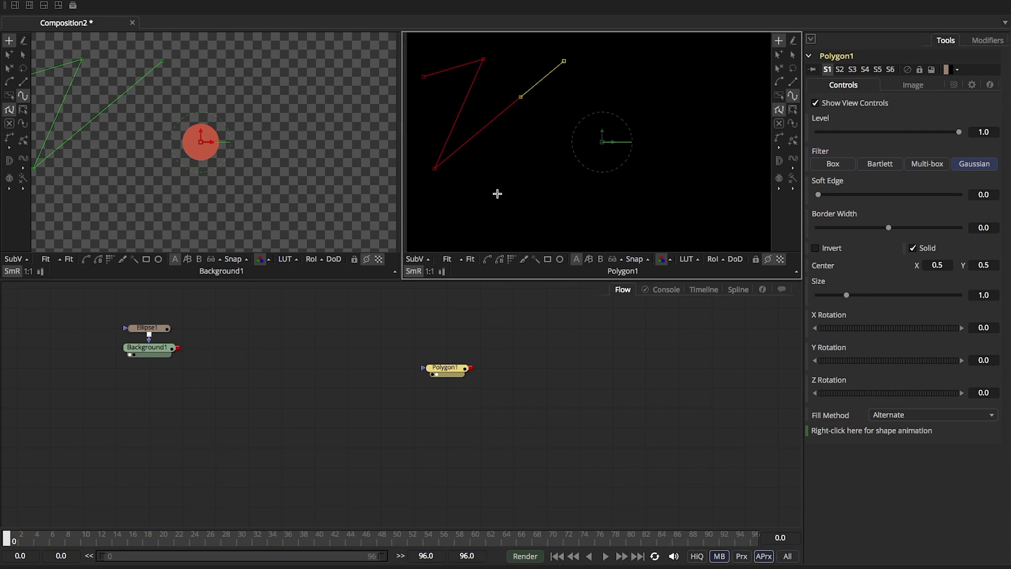
left_click(479, 212)
left_click(599, 117)
left_click(659, 70)
Step: Extend the zigzag to the right edge with a few crossing points, leaving the line open
left_click(598, 223)
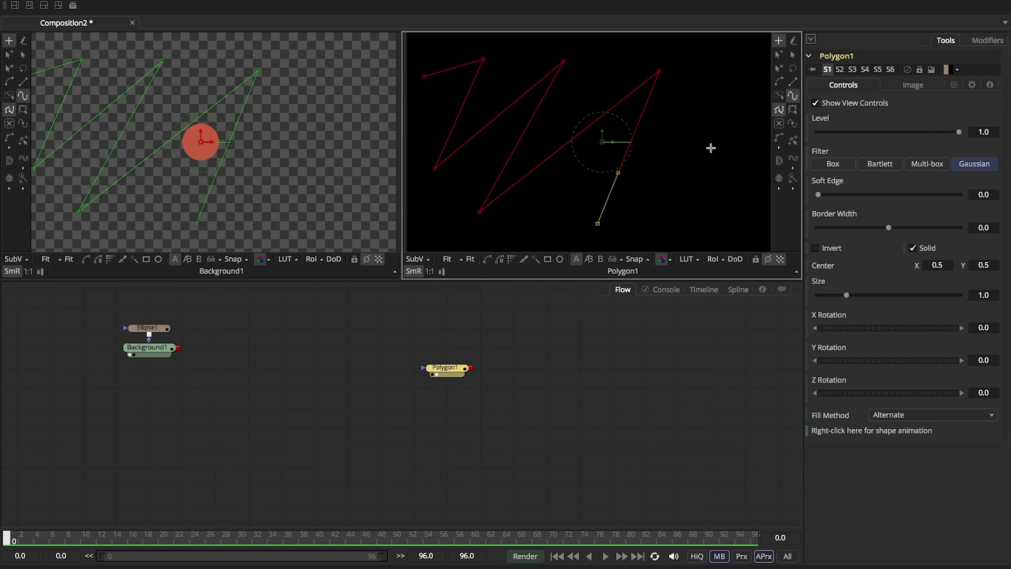
left_click(720, 124)
left_click(725, 200)
left_click(727, 237)
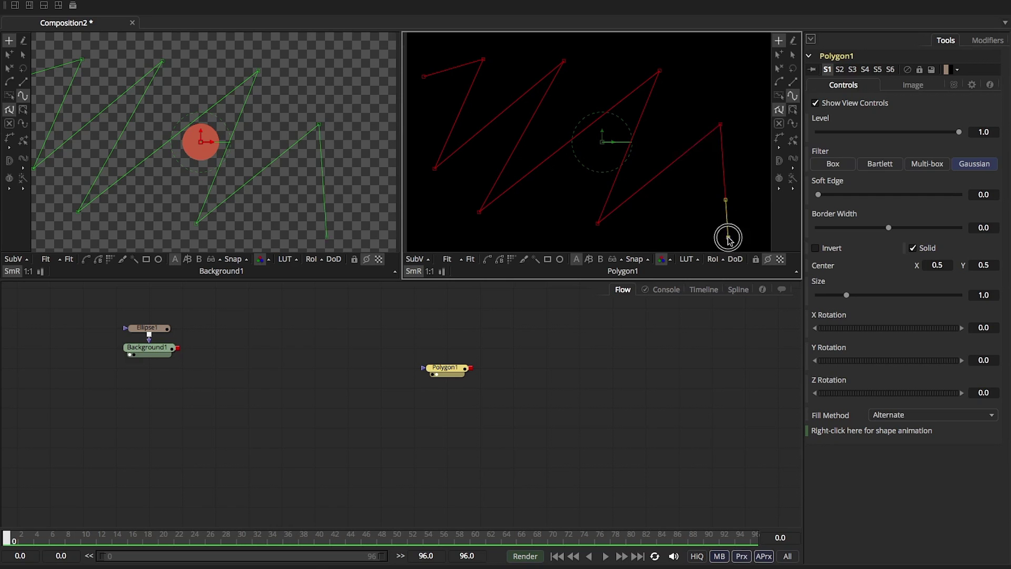
left_click(496, 75)
left_click(665, 133)
left_click(750, 163)
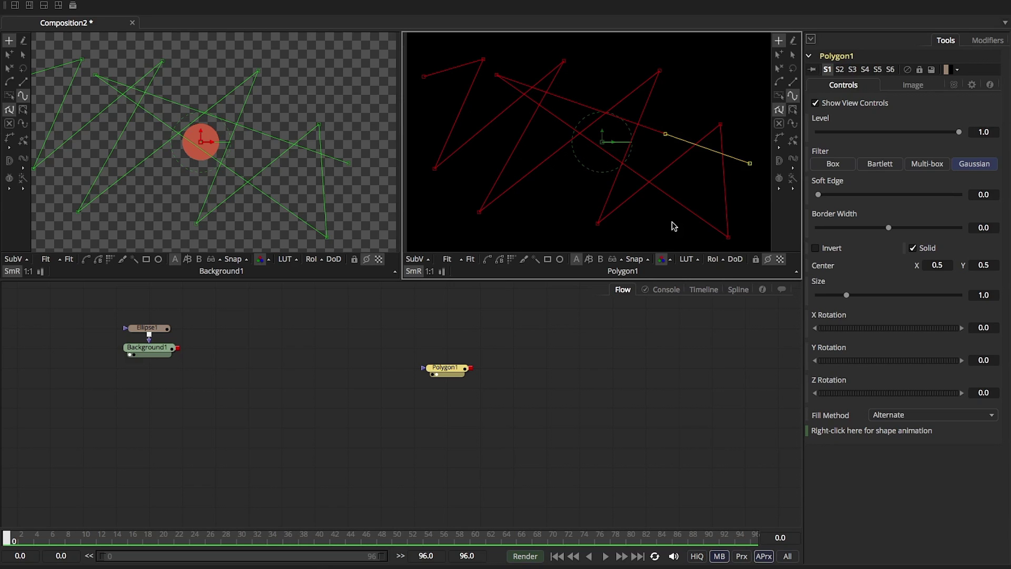
left_click(792, 55)
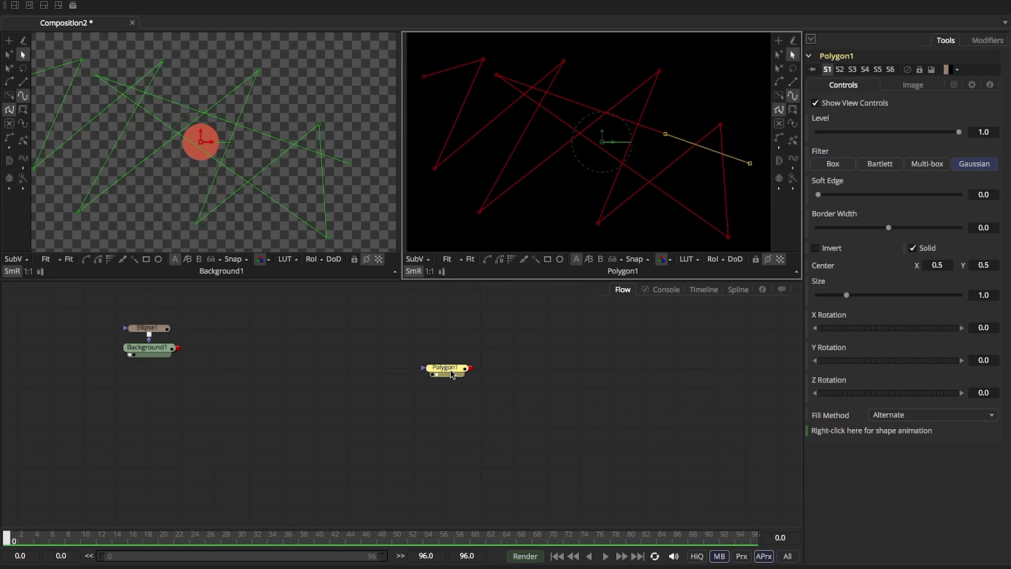
left_click_drag(463, 369, 466, 342)
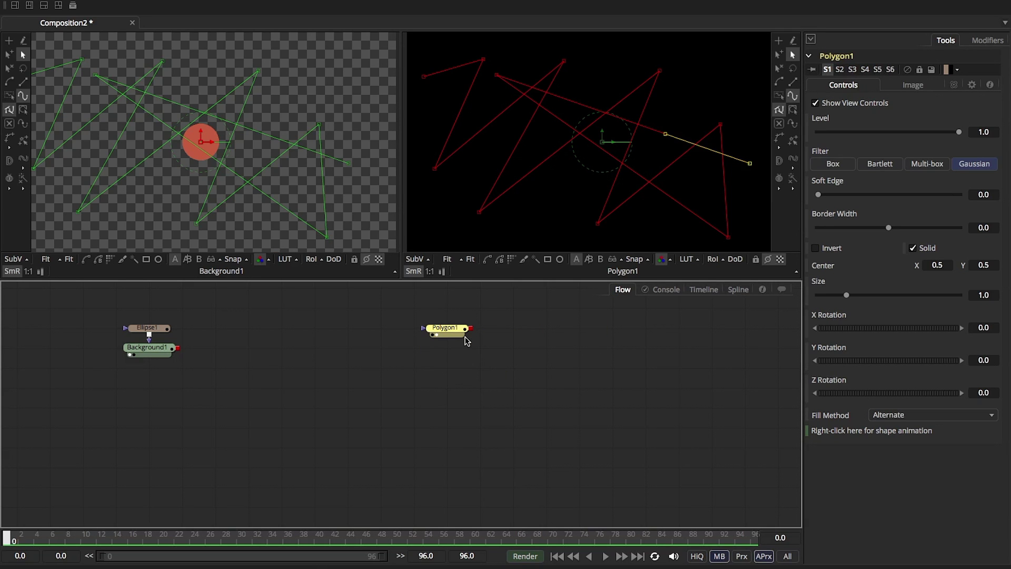
Step: Remove Polygon1's shape animation so the zigzag polyline stays static
left_click(213, 371)
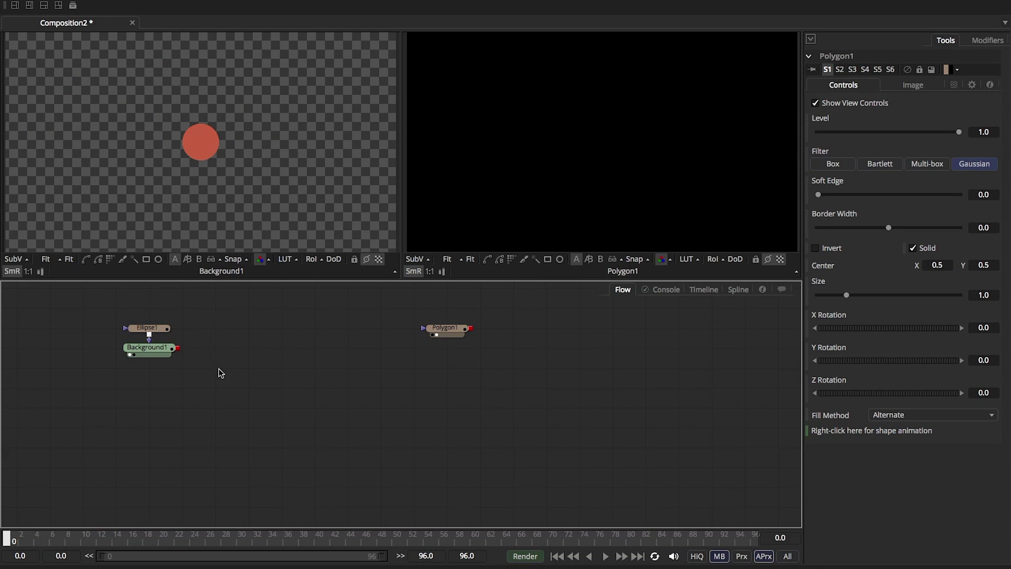
left_click(458, 332)
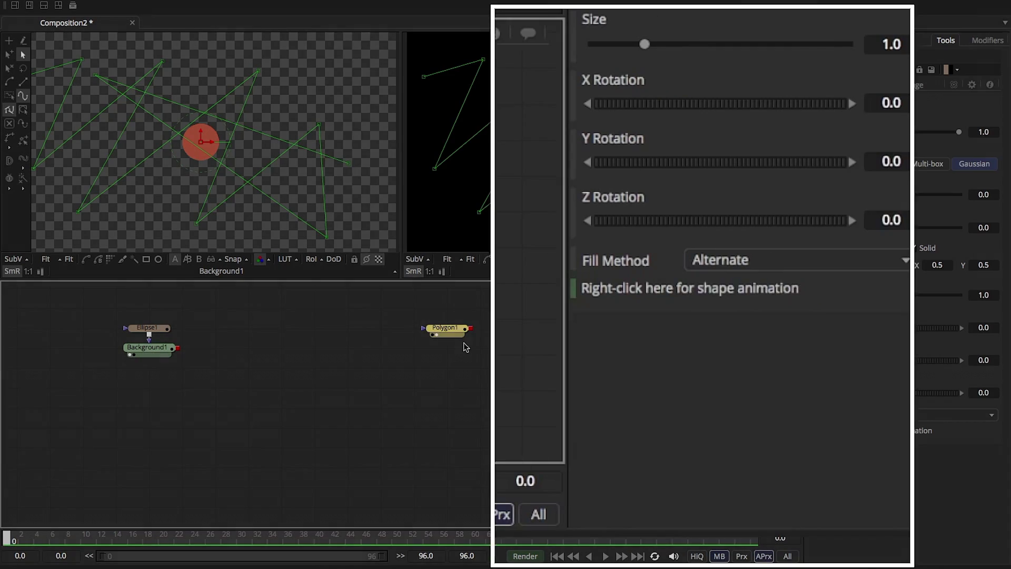
right_click(833, 432)
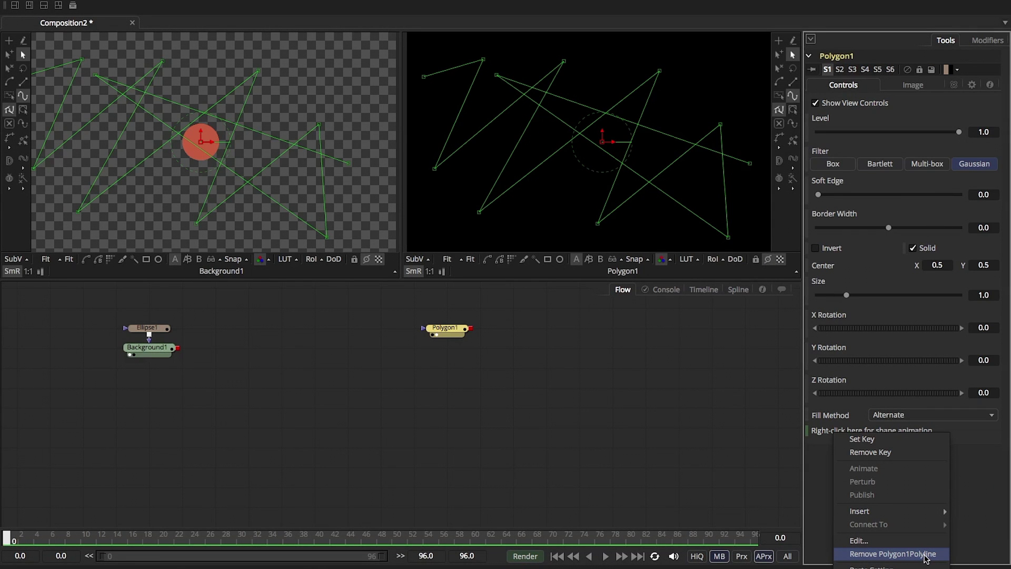
left_click(924, 555)
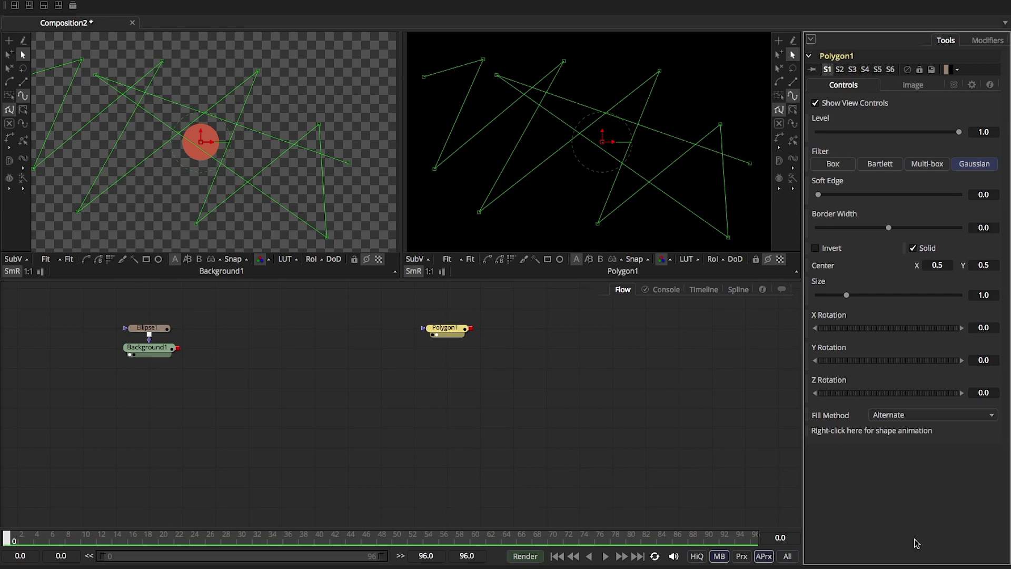
Step: Publish Polygon1's polyline so other tools can use it as a path
right_click(842, 433)
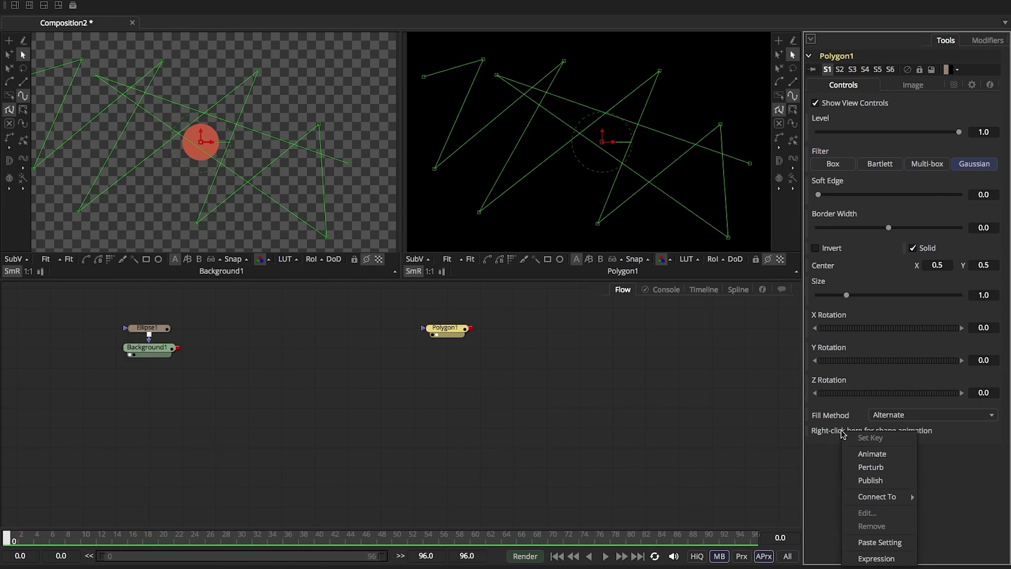
left_click(869, 480)
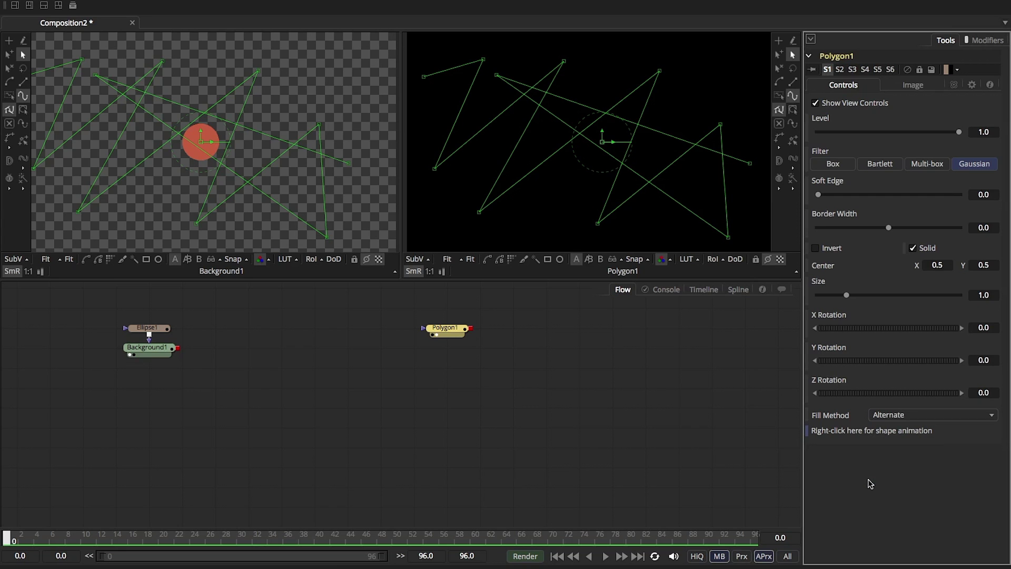
left_click(158, 349)
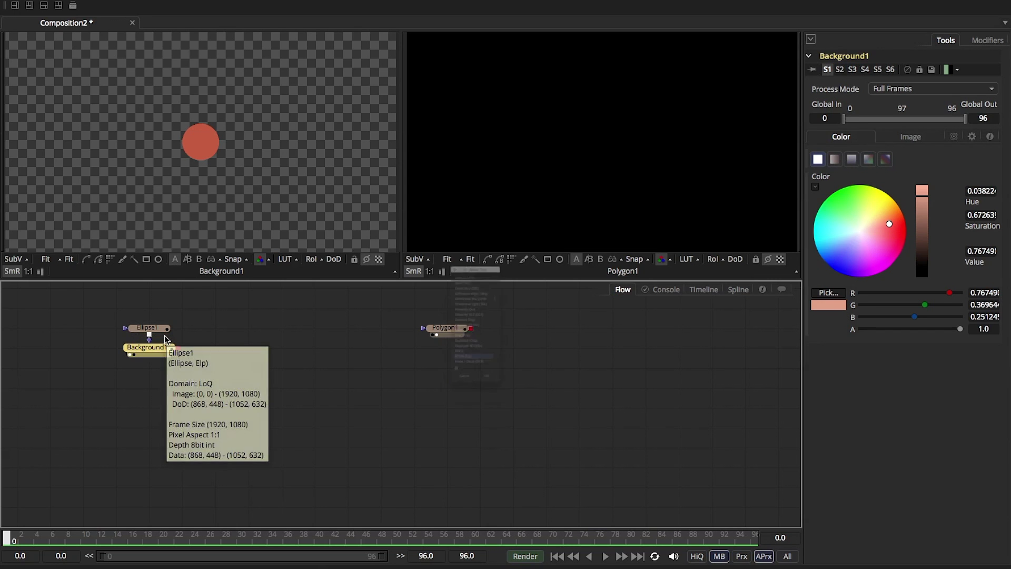
Step: Add Transform1 after Background1, view it, and drive its Center with a Path modifier
key("shift+space")
type("xf")
key("Return")
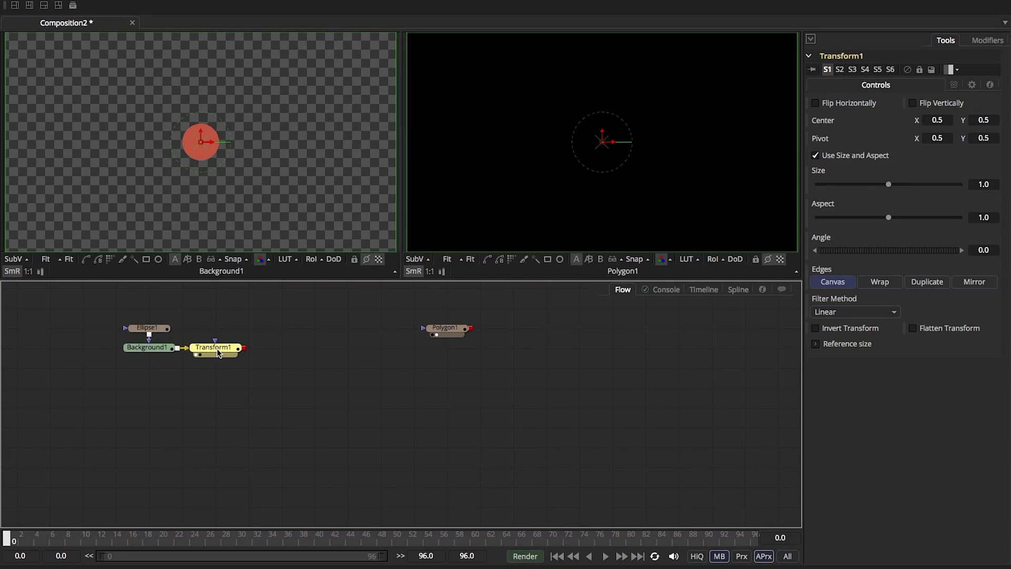
key("1")
left_click_drag(220, 353, 155, 376)
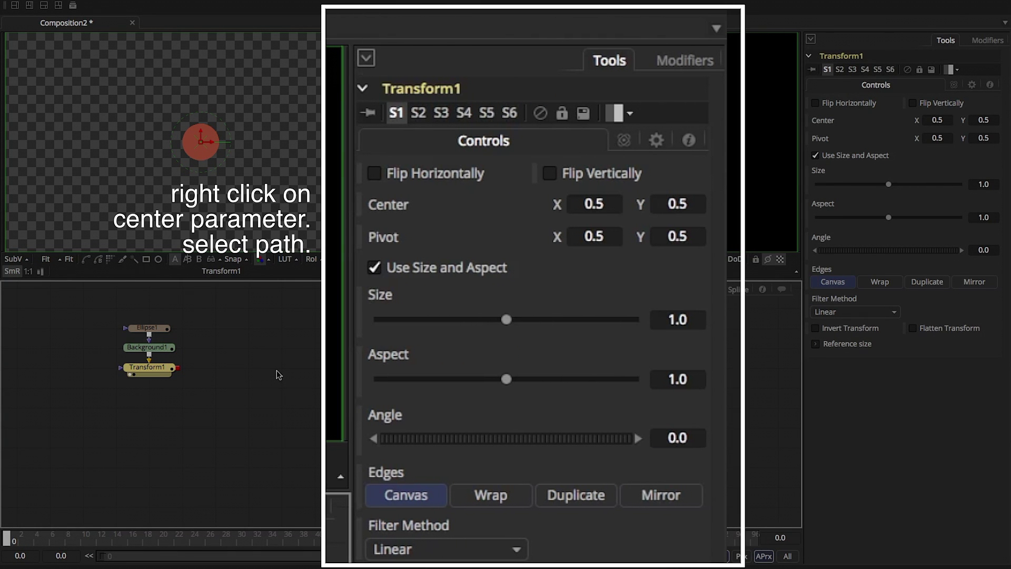
right_click(832, 121)
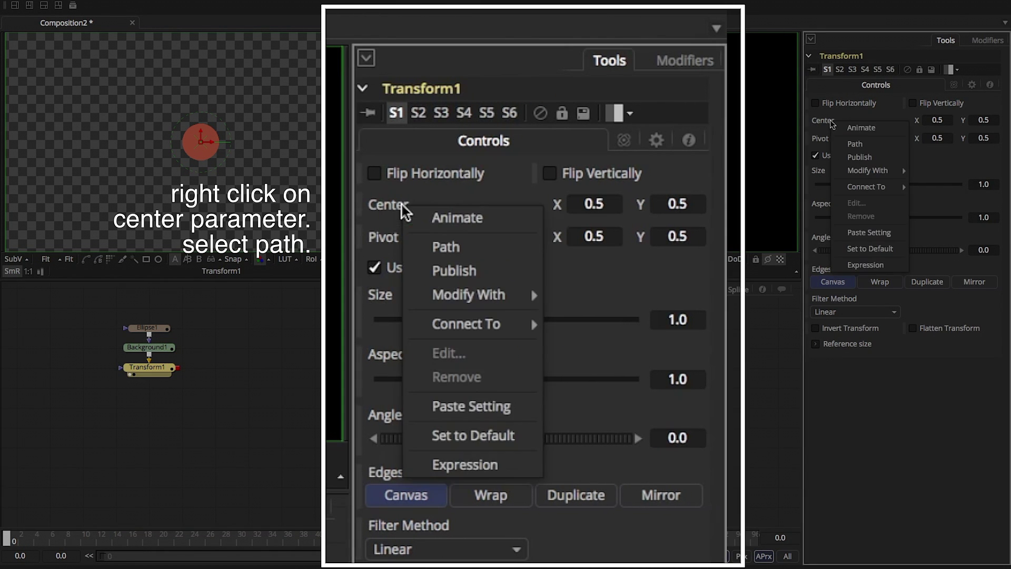
left_click(854, 143)
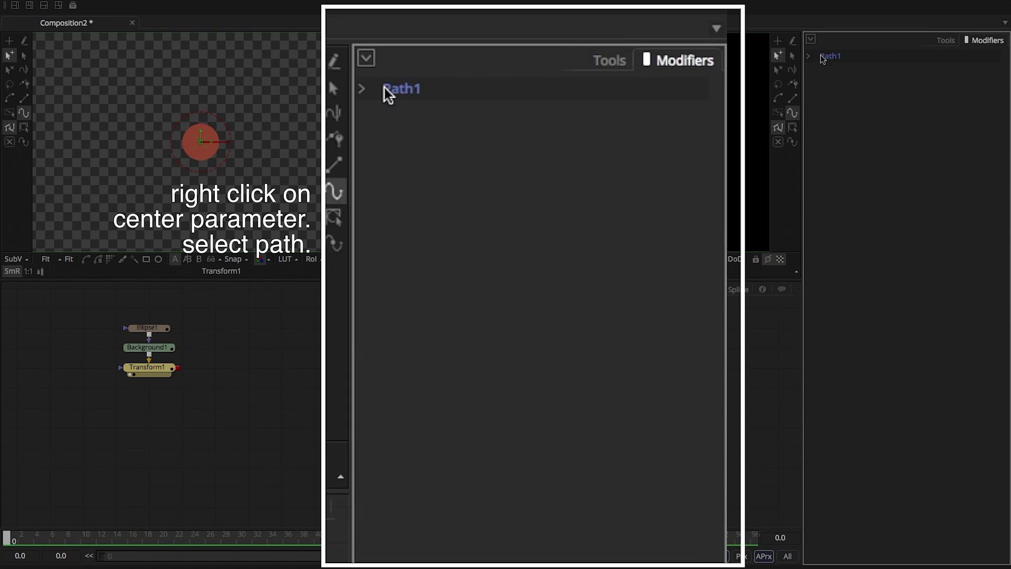
Step: Connect Path1's shape animation to Polygon1's published Polyline value
left_click(809, 56)
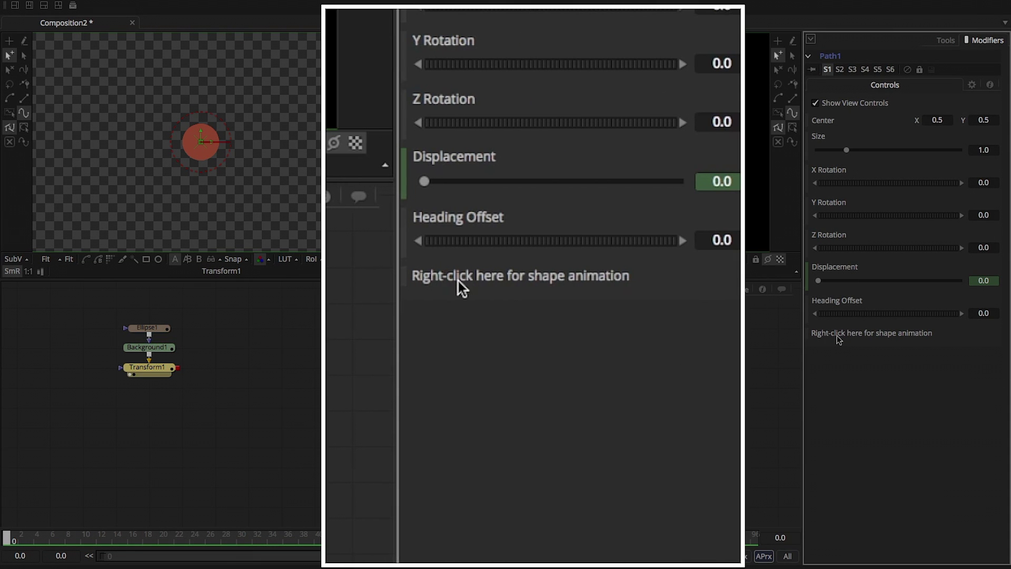
right_click(866, 336)
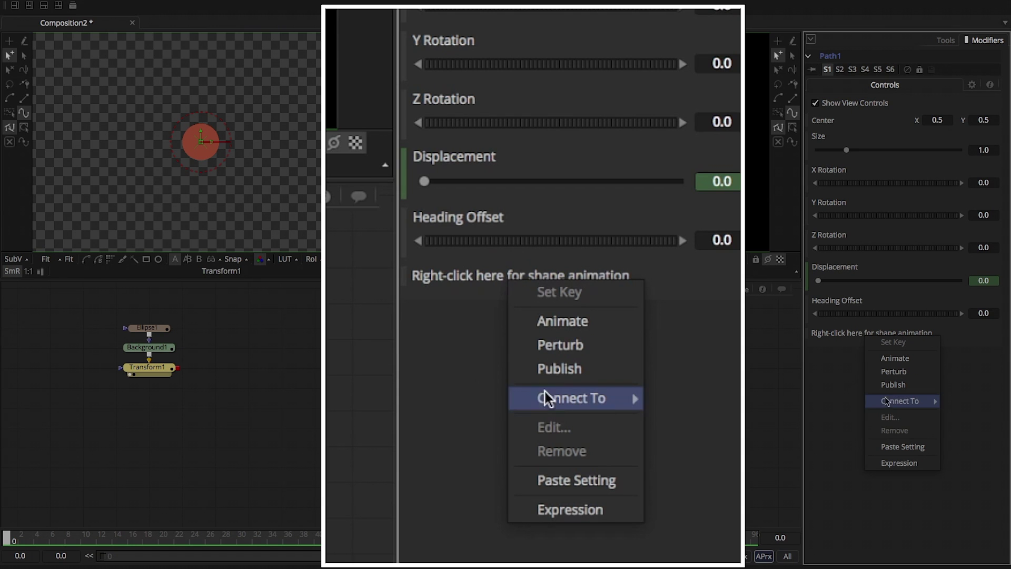
mouse_move(895, 401)
mouse_move(823, 404)
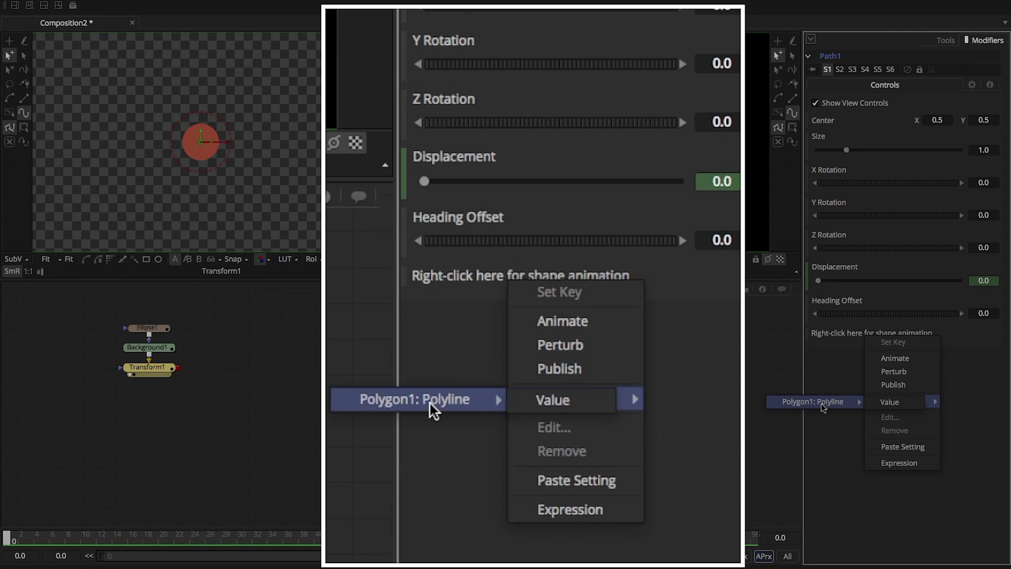
left_click(888, 402)
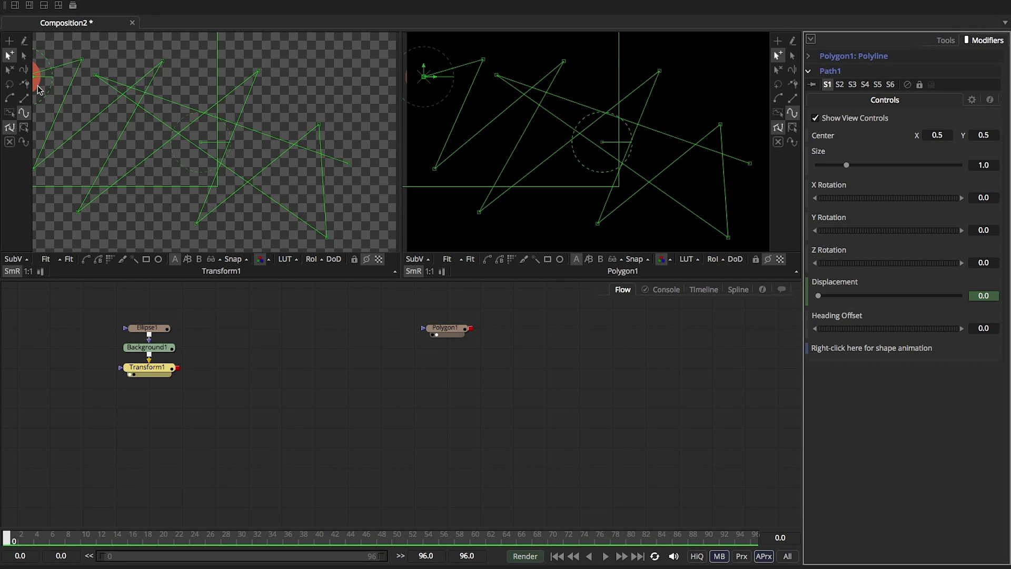
left_click_drag(34, 80, 83, 85)
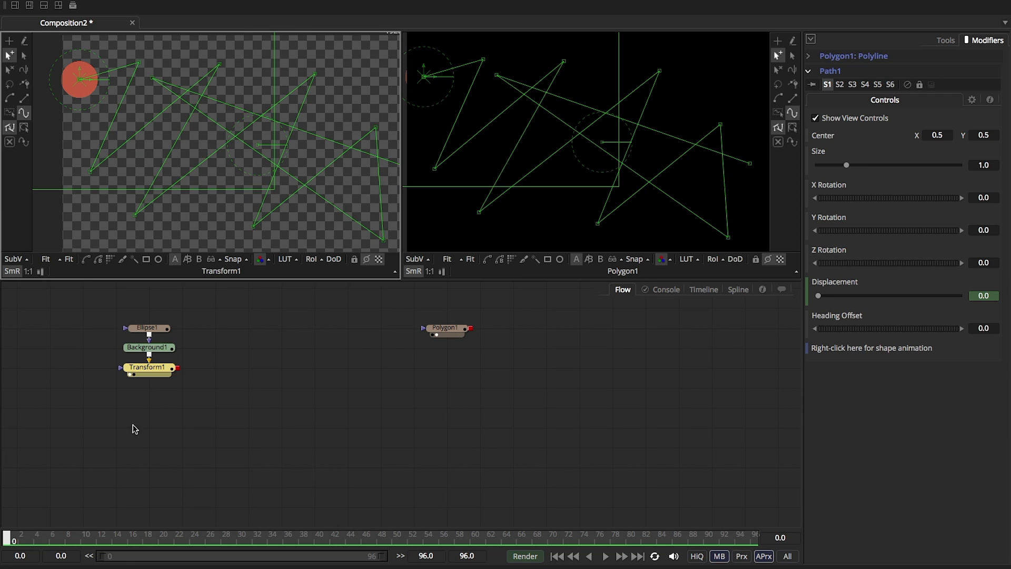
left_click_drag(51, 538, 7, 537)
Step: Remove the Path1 Displacement animation and go to frame 30
right_click(831, 286)
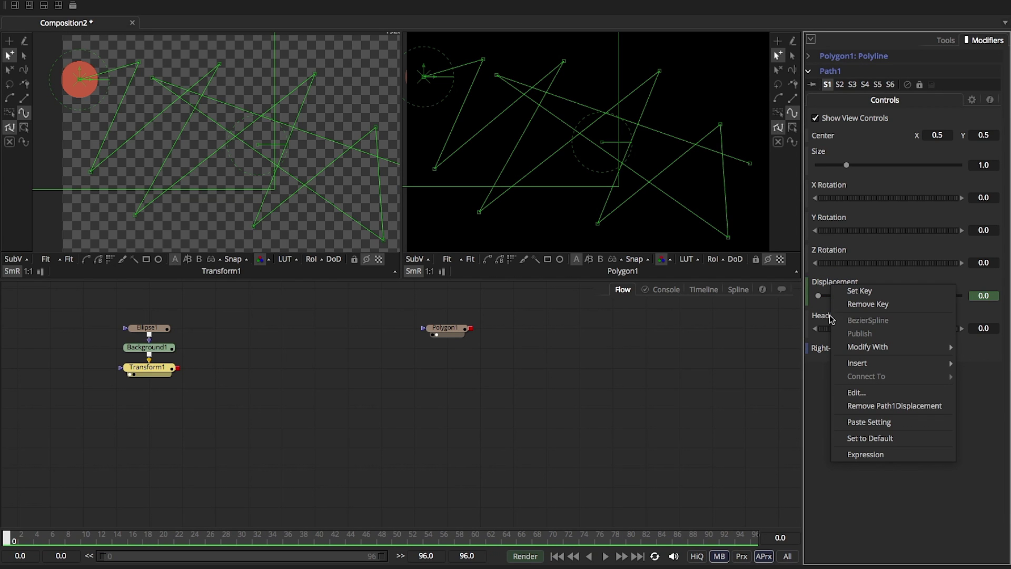
left_click(856, 405)
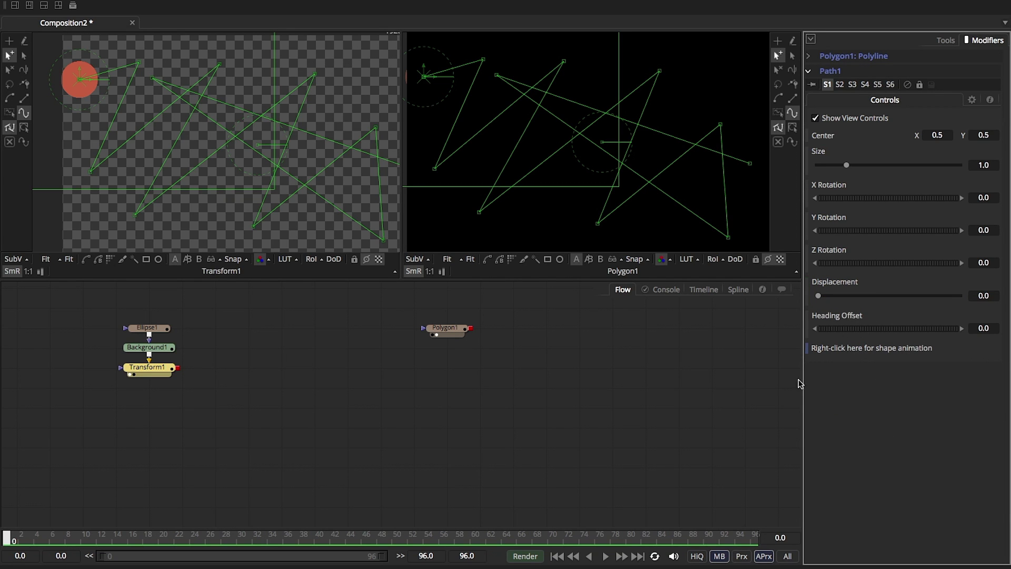
left_click(243, 539)
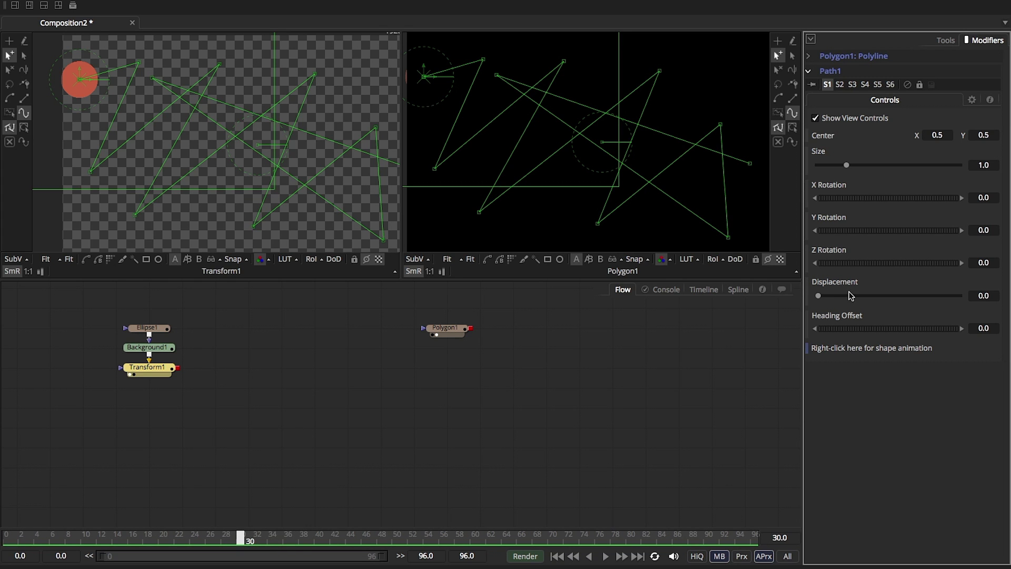
Step: Slide the ball along the zigzag with the Displacement control to test the path
mouse_move(818, 296)
left_mouse_down()
mouse_move(918, 295)
mouse_move(963, 318)
mouse_move(816, 296)
mouse_move(974, 304)
mouse_move(824, 294)
left_mouse_up()
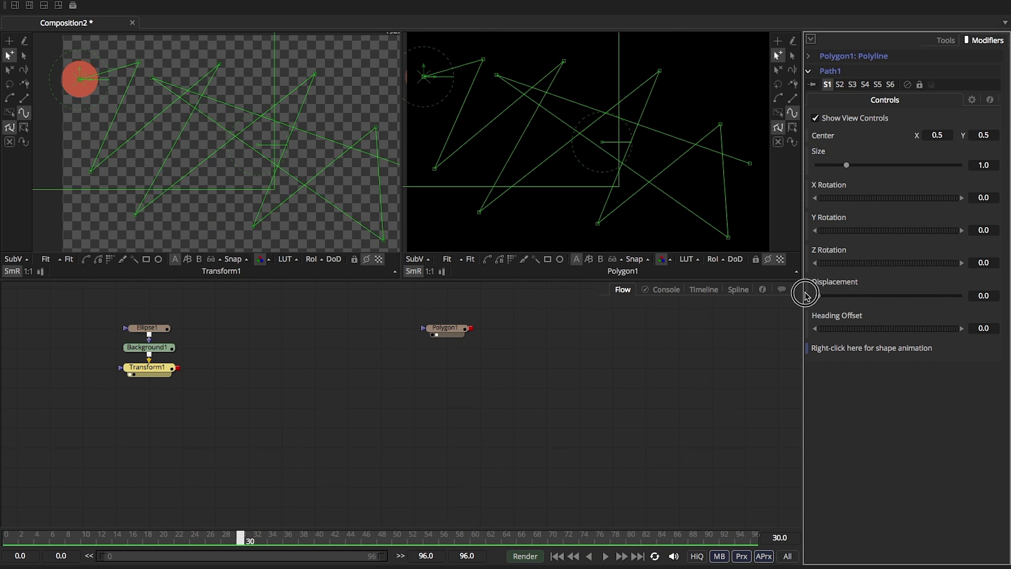
mouse_move(805, 294)
left_mouse_down()
mouse_move(996, 303)
mouse_move(790, 294)
mouse_move(963, 297)
mouse_move(813, 297)
left_mouse_up()
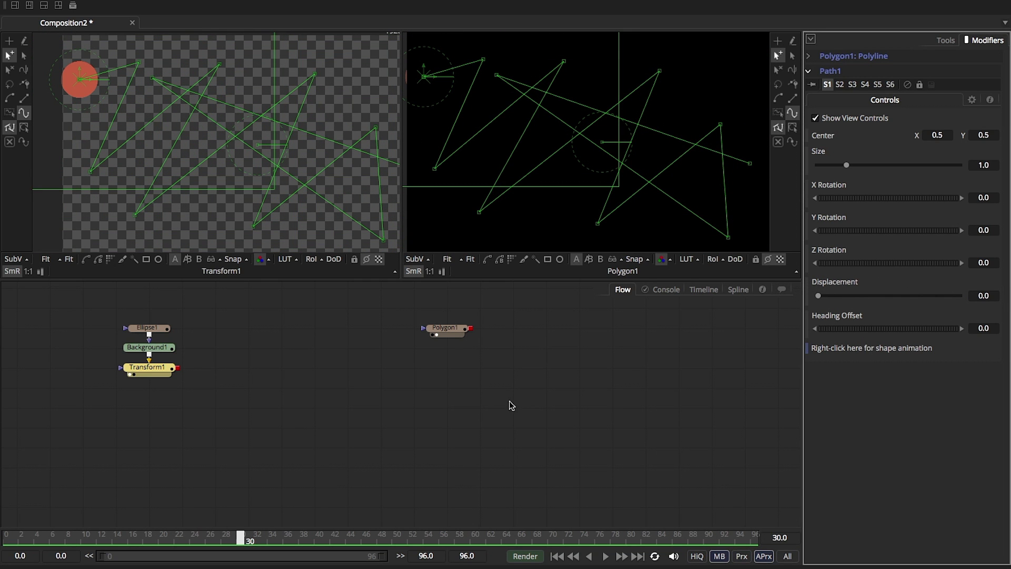
left_click(446, 335)
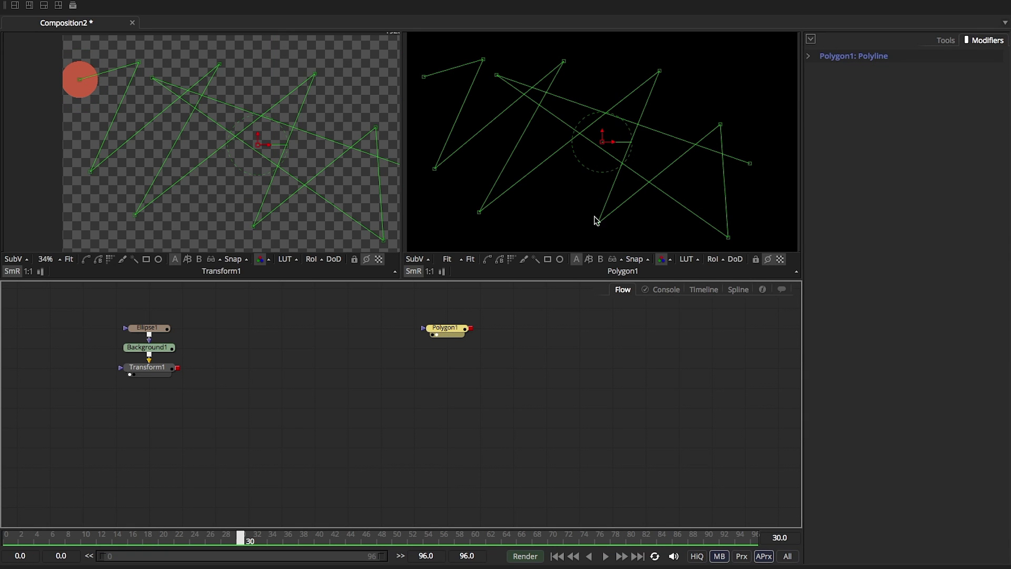
Step: Drag several Polygon1 vertices to new spots to clean up the zigzag path
left_click_drag(598, 224, 634, 173)
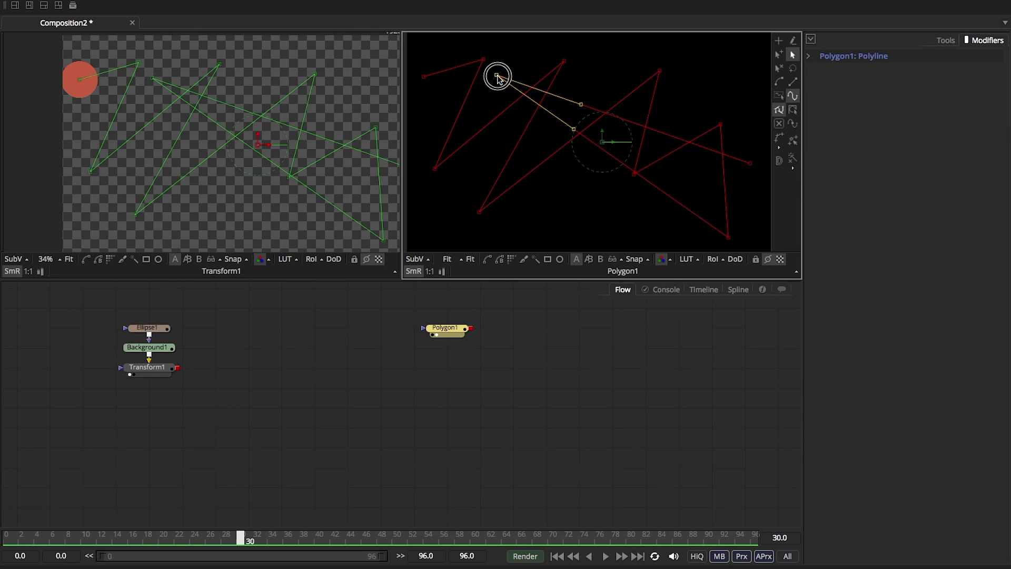
left_click_drag(496, 74, 688, 53)
left_click_drag(565, 66, 498, 120)
left_click_drag(436, 170, 418, 193)
left_click_drag(488, 55, 642, 62)
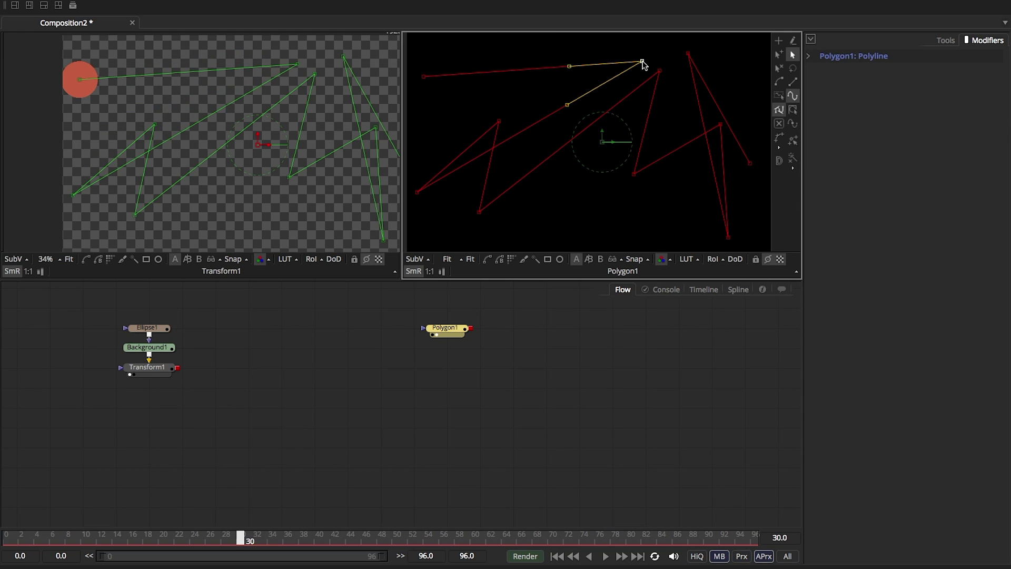
left_click(155, 375)
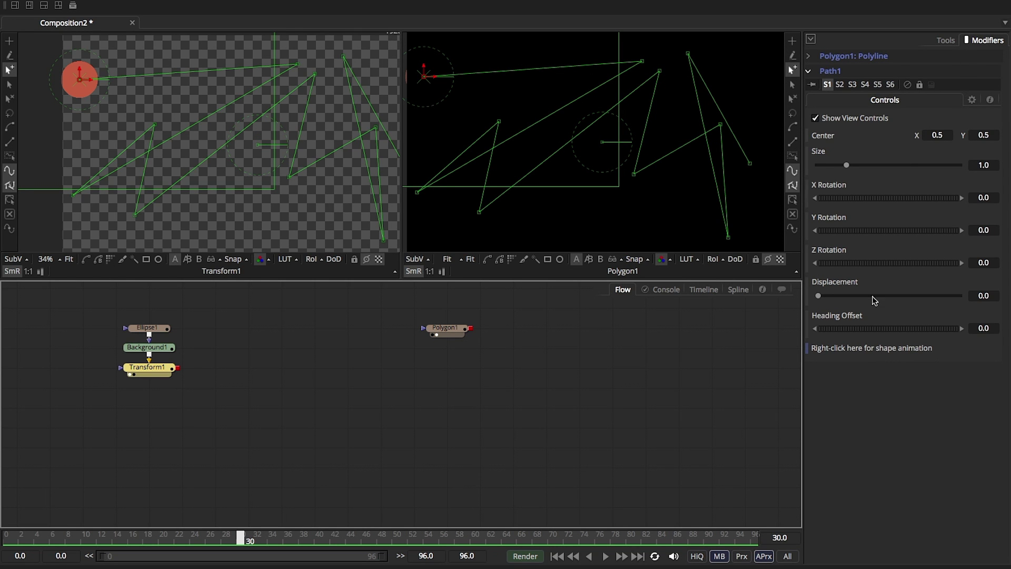
Step: Set Displacement to 0.170212 and pull the polyline's top points left along the top edge
left_click(820, 296)
left_click_drag(819, 296, 842, 301)
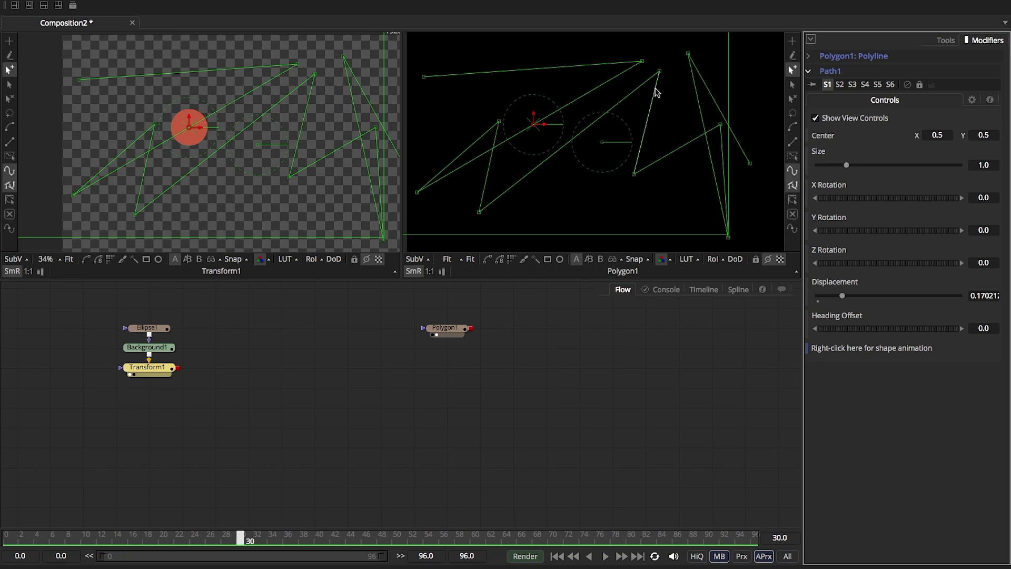
left_click_drag(642, 62, 555, 60)
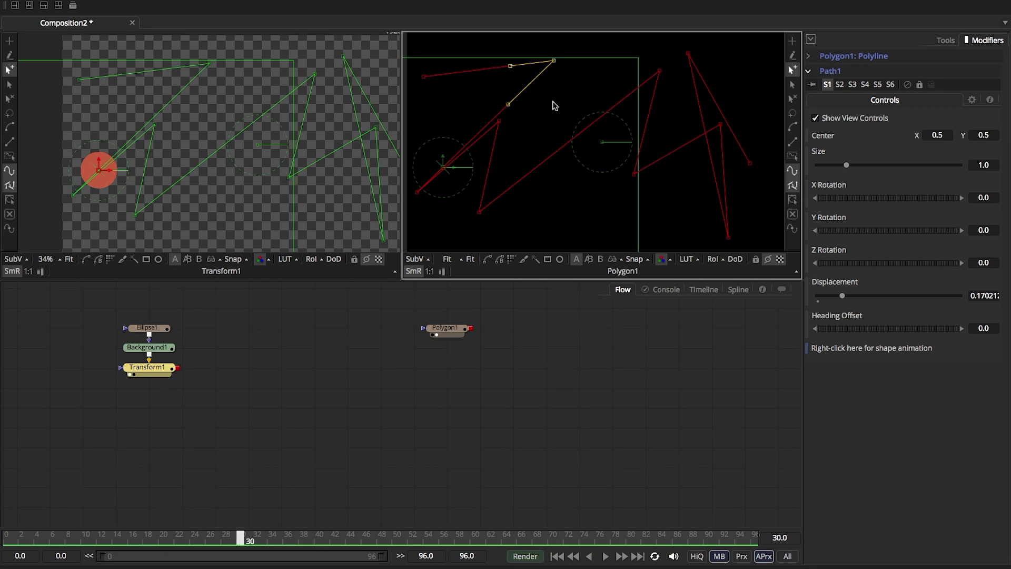
mouse_move(553, 61)
left_mouse_down()
mouse_move(451, 113)
mouse_move(508, 72)
mouse_move(560, 56)
left_mouse_up()
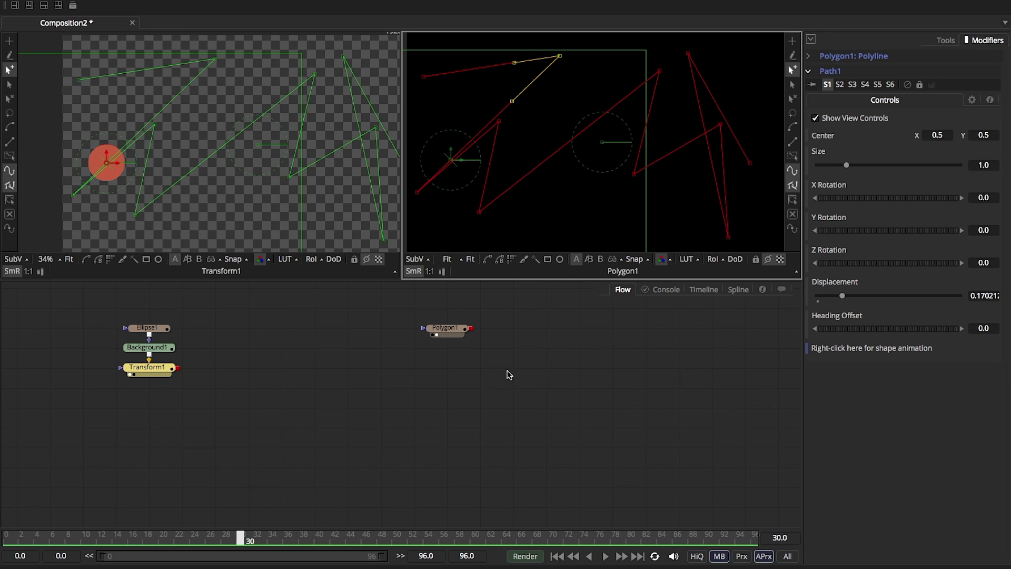
left_click_drag(444, 335, 445, 352)
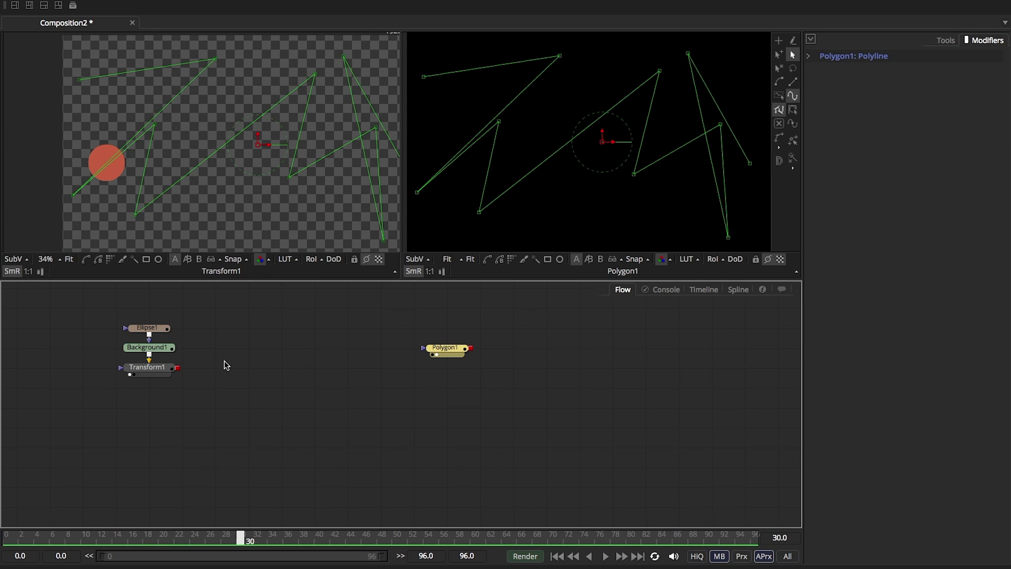
Step: Drag Ellipse1's bottom edge up to squash the ball into a thin horizontal sliver
left_click(153, 328)
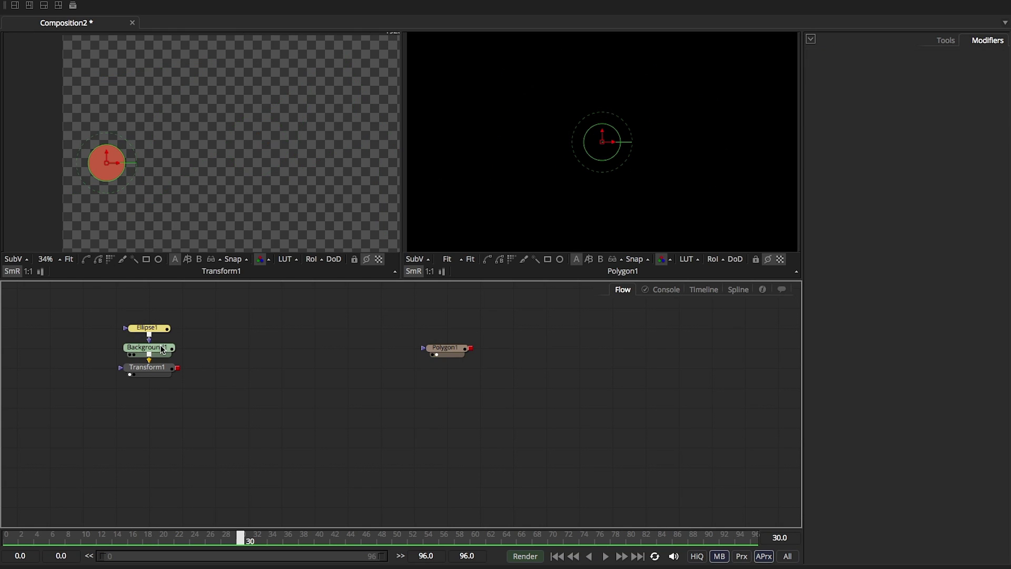
left_click_drag(109, 183, 110, 167)
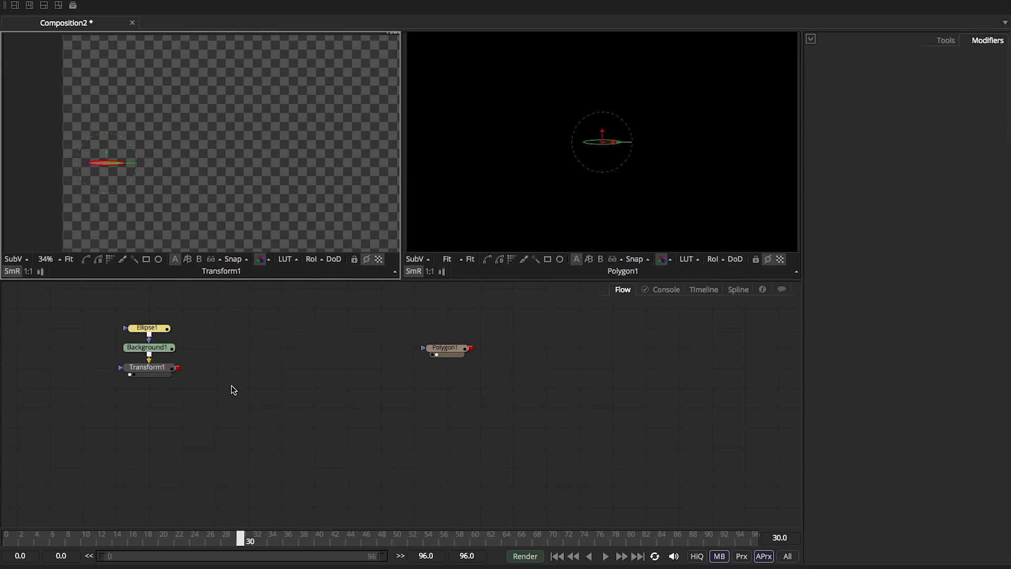
left_click(155, 374)
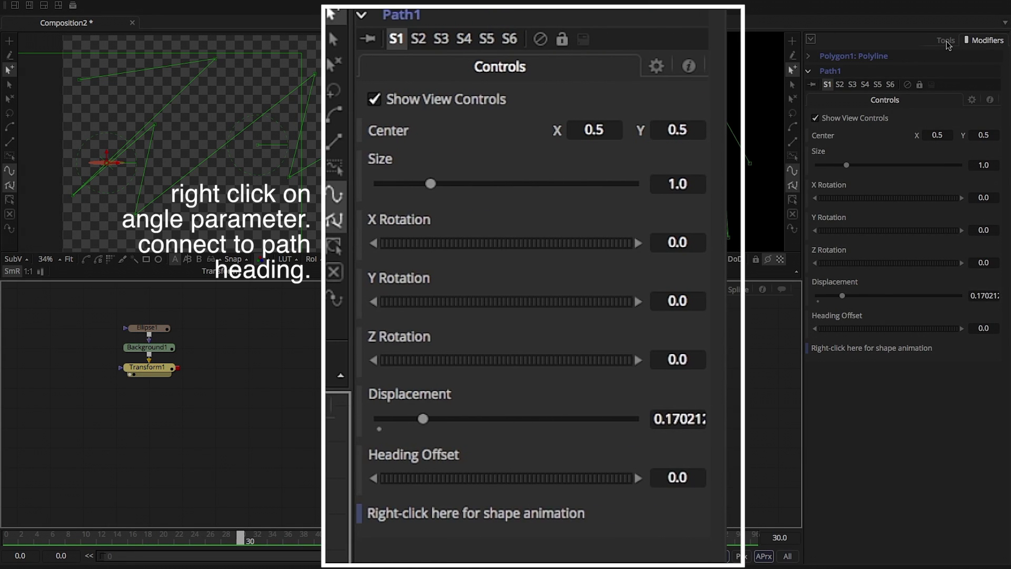
left_click(945, 41)
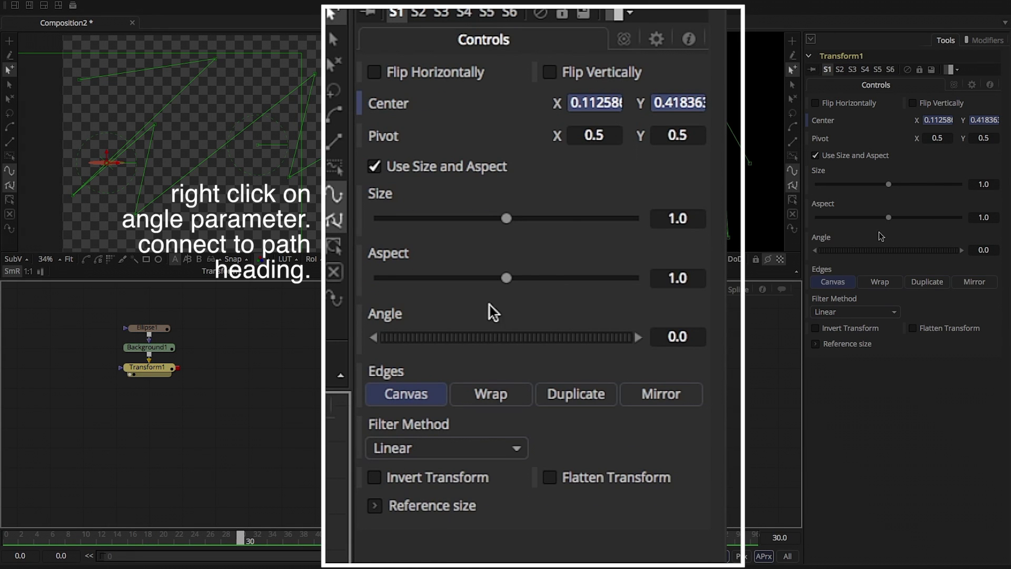
Step: Connect Transform1's Angle to Path1's Heading, then scrub to frame 16 to check the sliver's tilt
right_click(828, 242)
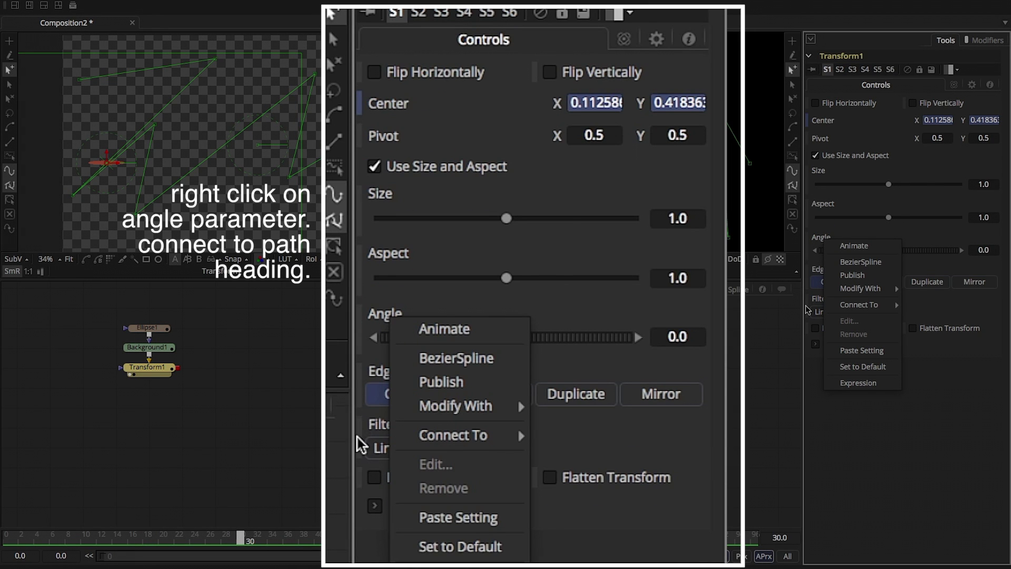
mouse_move(856, 306)
mouse_move(922, 307)
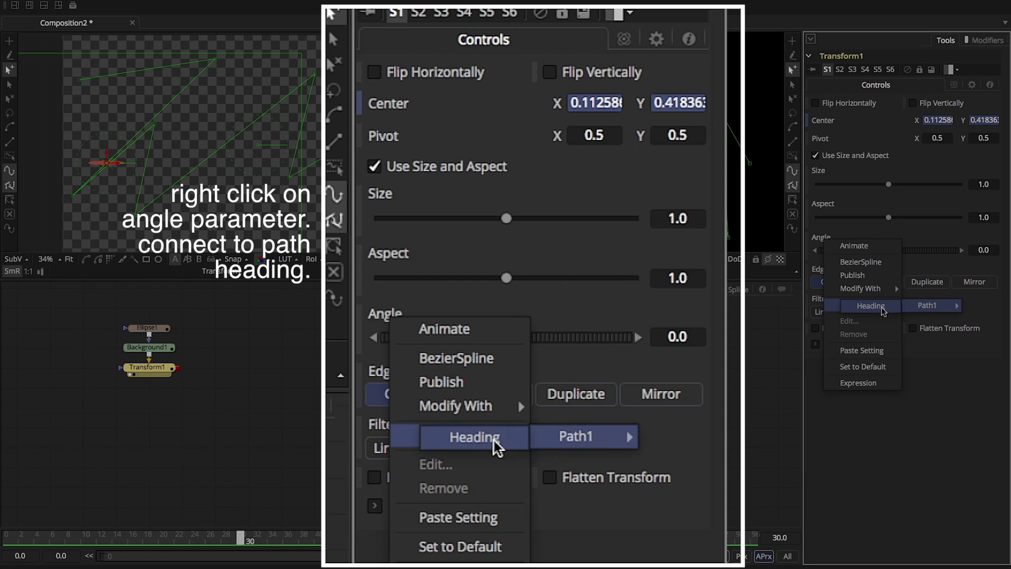
left_click(875, 309)
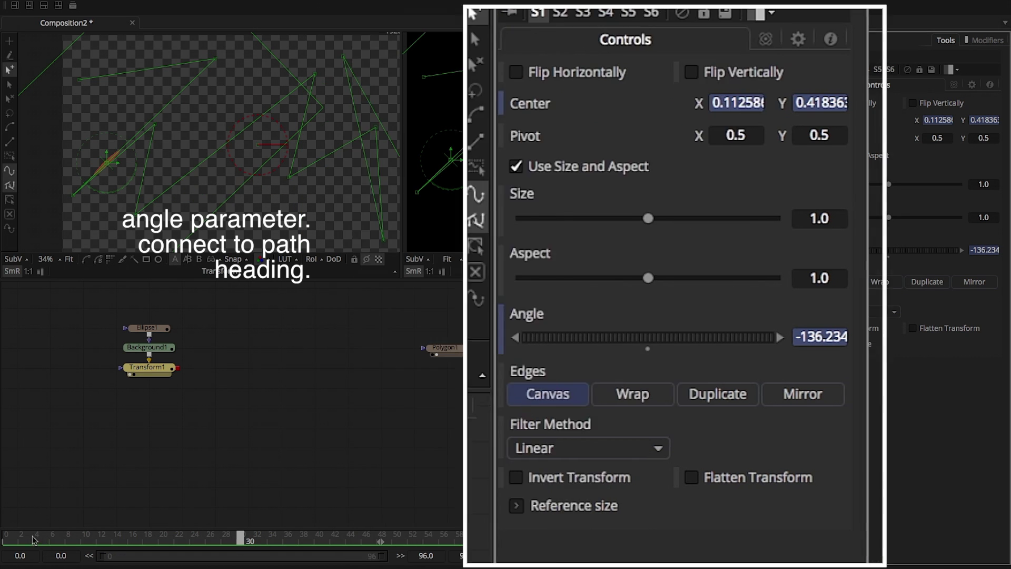
left_click(30, 536)
left_click_drag(30, 537, 131, 537)
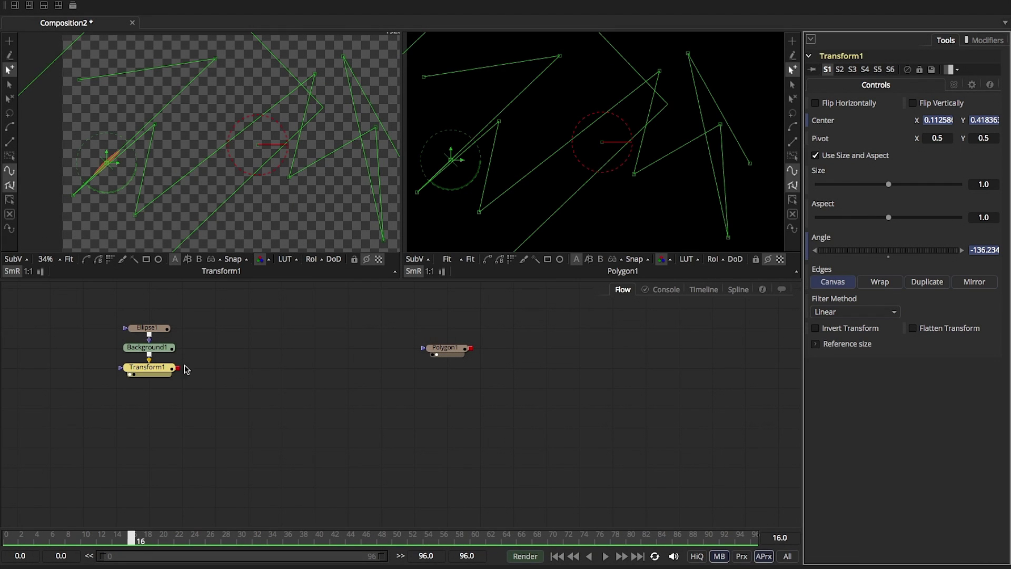
Step: Raise Path1's Displacement to 0.35319 in the Modifiers controls
left_click(980, 42)
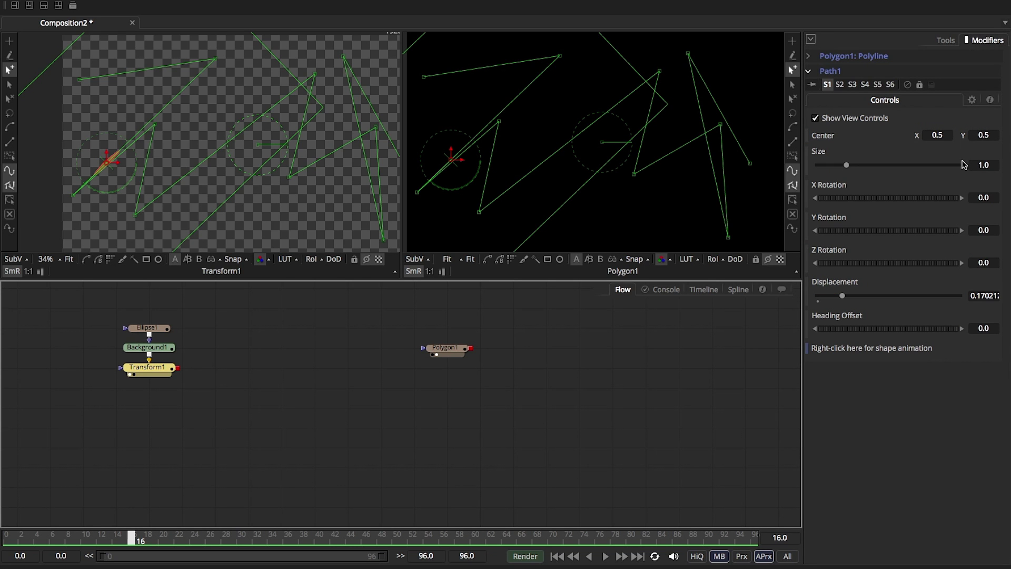
left_click_drag(844, 299, 868, 301)
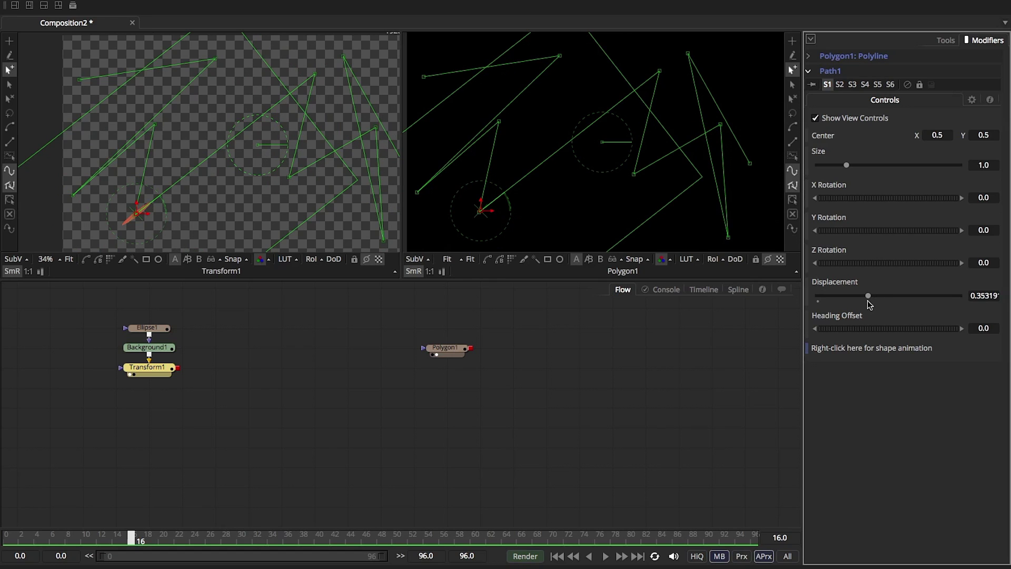